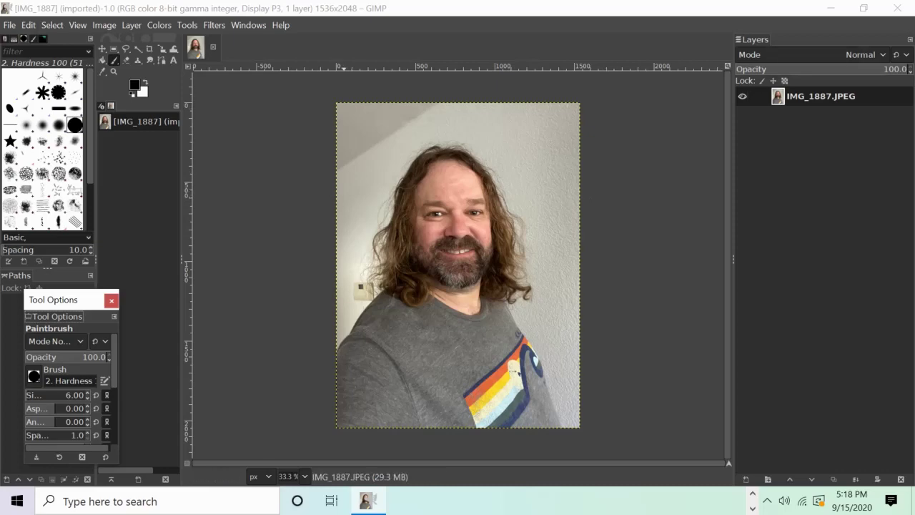
Look through the list of available dockable dialogs, including Layers and Paths
key(alt+w)
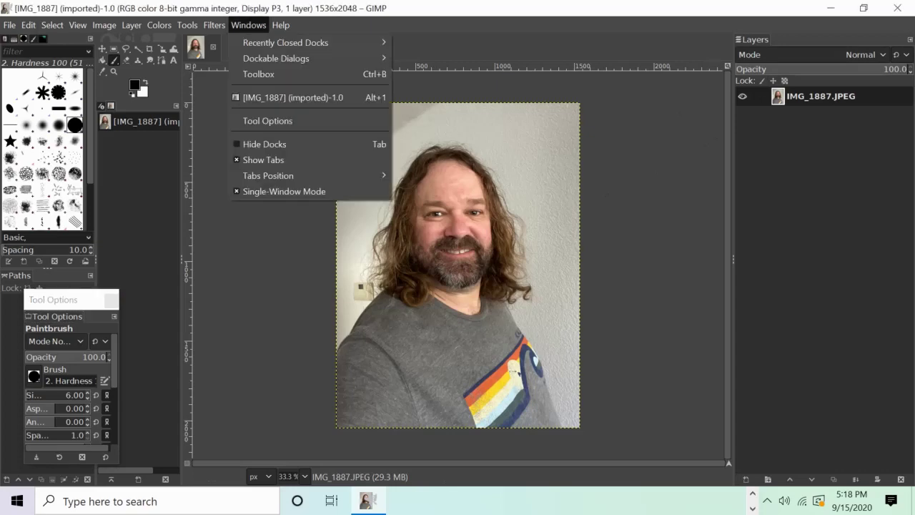
key(Down)
key(Down)
key(Right)
key(Down)
key(Down)
key(Down)
key(Down)
key(Down)
key(Down)
key(Down)
key(Down)
key(Down)
key(Down)
key(Down)
key(Down)
key(Down)
key(Down)
key(Down)
key(Down)
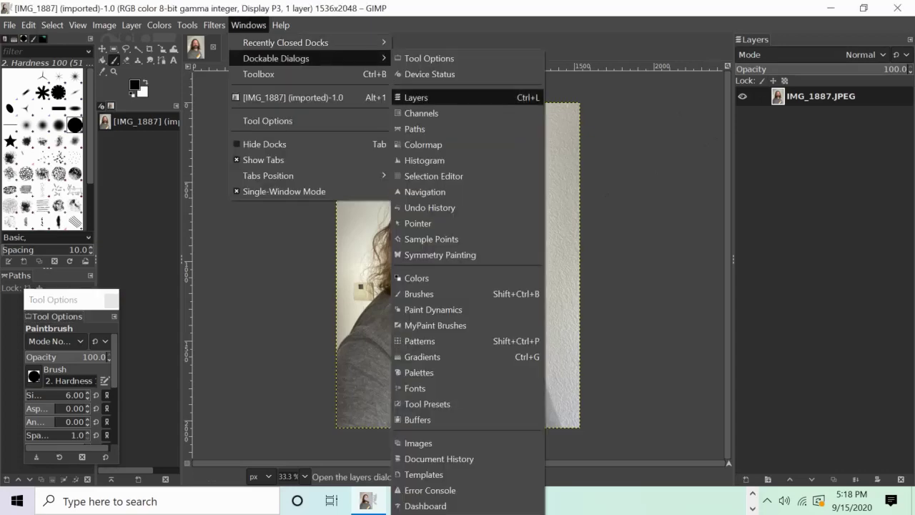
key(Down)
key(Down)
key(Down)
key(Up)
key(Up)
key(Up)
key(Up)
key(Up)
key(Up)
key(Up)
key(Up)
key(Up)
key(Up)
key(Up)
key(Up)
key(Up)
key(Up)
key(Up)
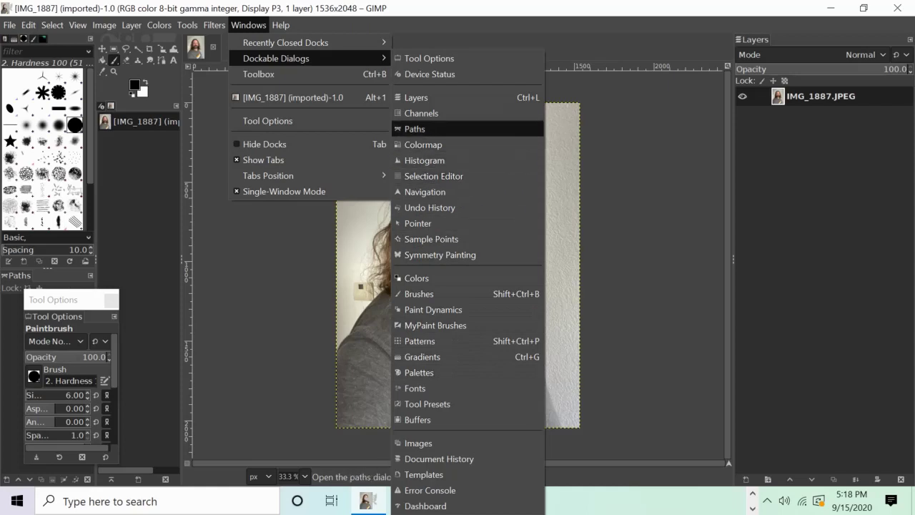
key(Down)
key(Down)
key(Down)
key(Down)
key(Down)
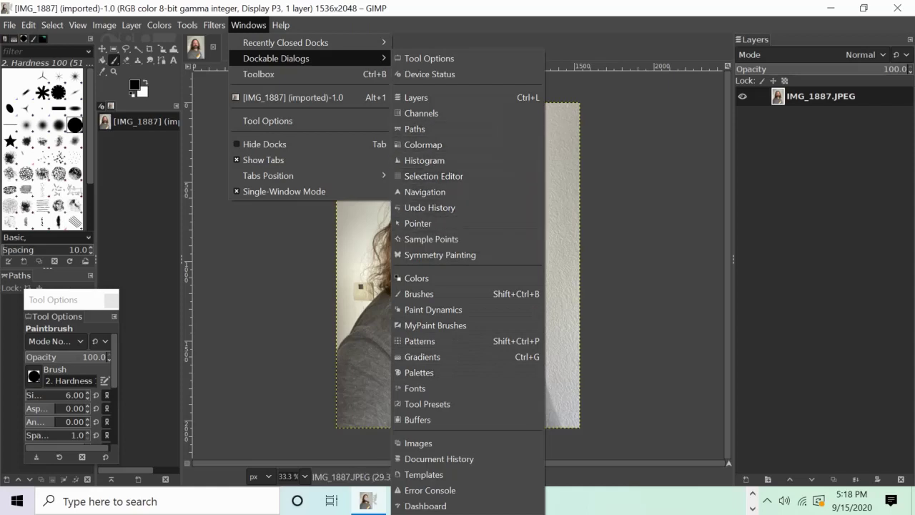
key(Left)
key(Left)
key(Left)
key(Escape)
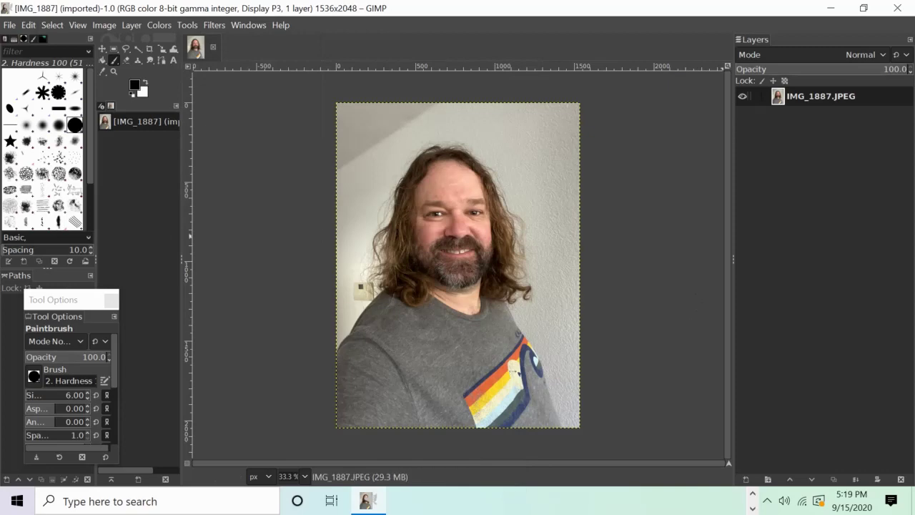
Add an alpha channel to the IMG_1887.JPEG layer and duplicate the layer
right_click(806, 96)
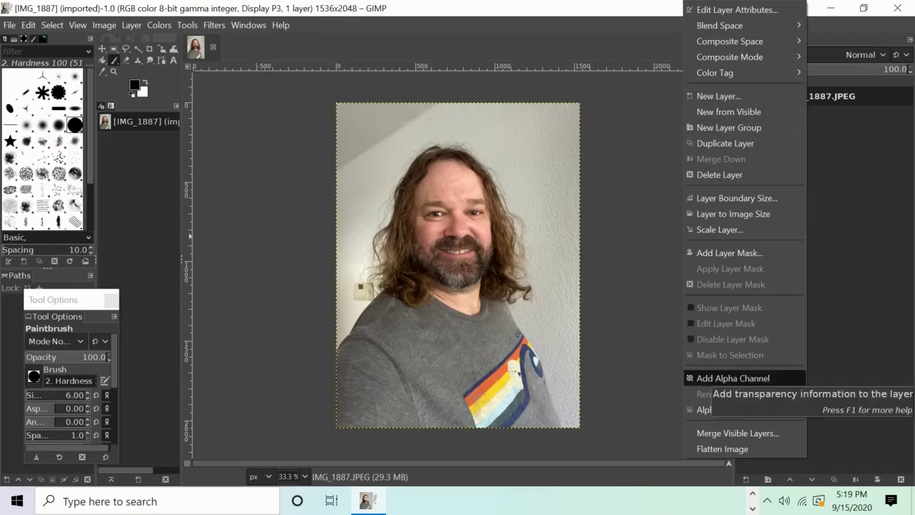
click(732, 378)
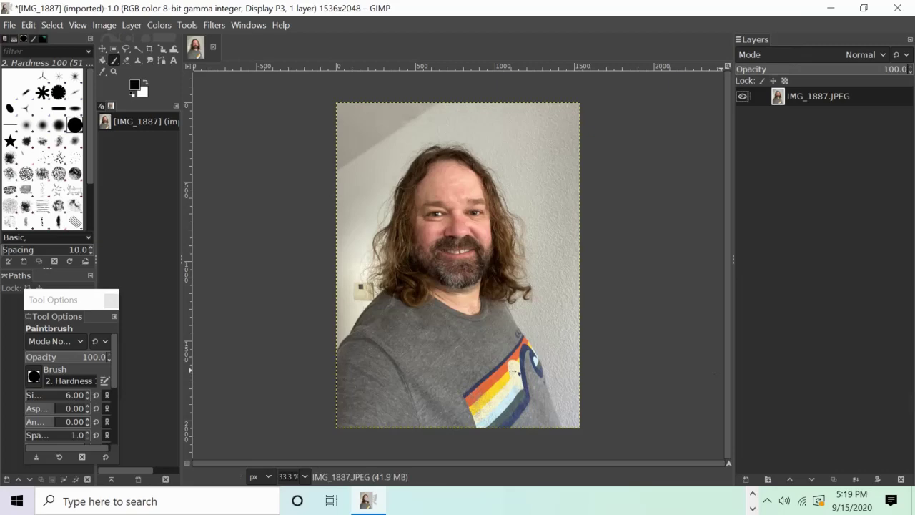
right_click(803, 96)
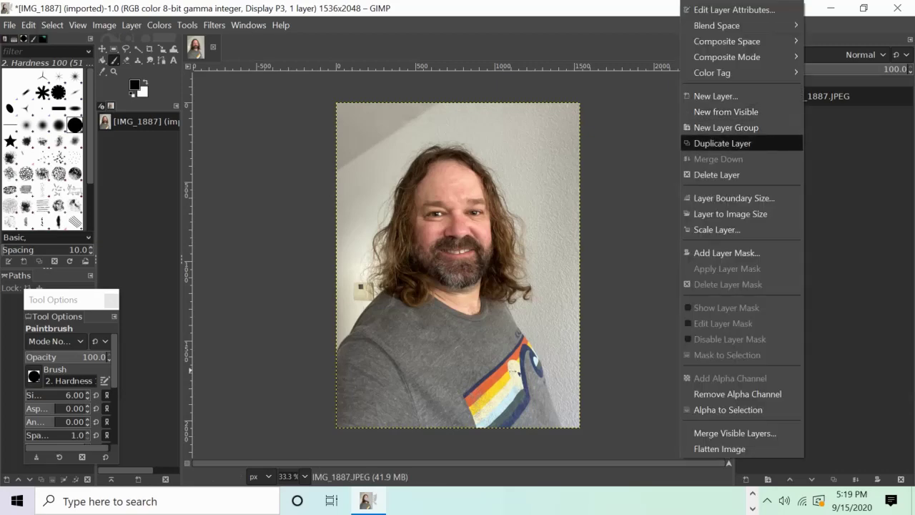
click(722, 143)
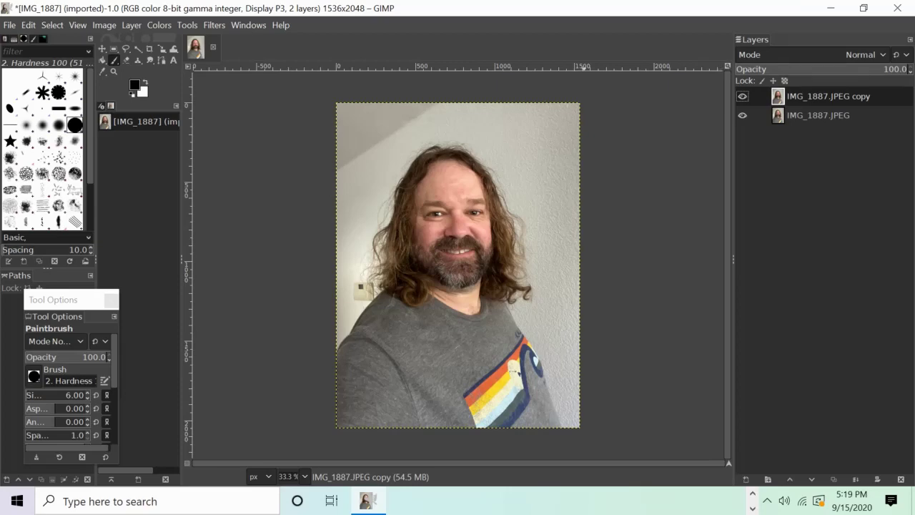
Desaturate the duplicate layer using Luminance mode and invert its colors
key(alt+c)
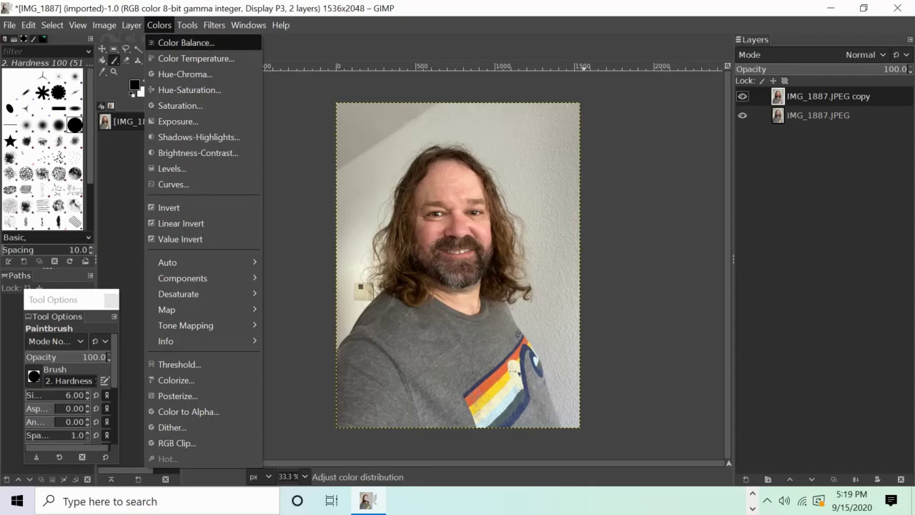
mouse_move(178, 294)
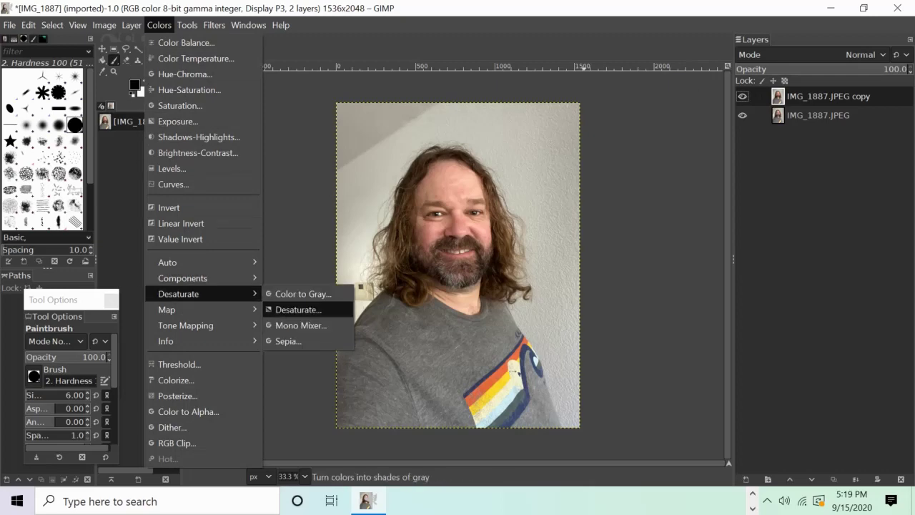
key(Return)
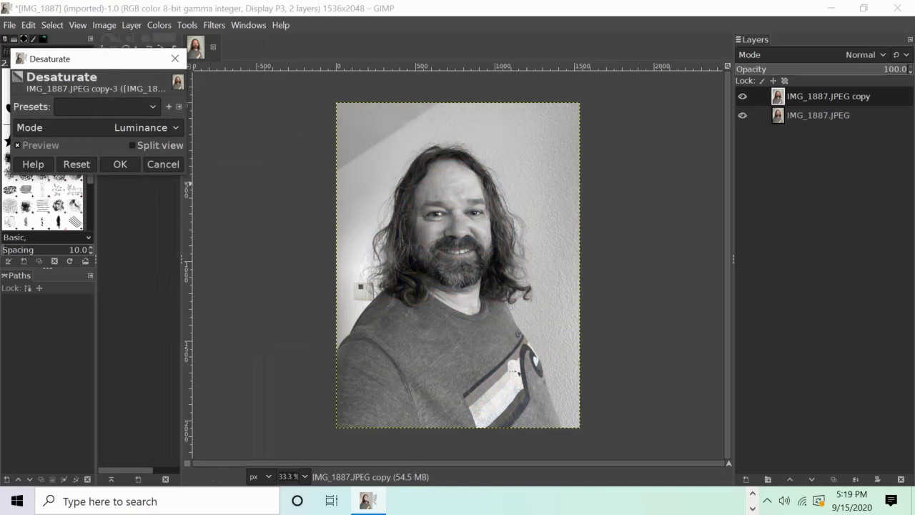
click(120, 164)
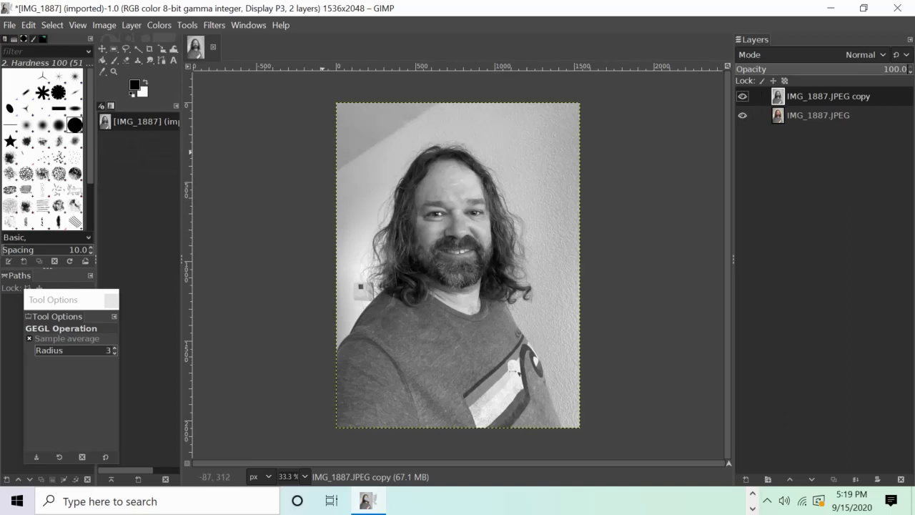
click(159, 25)
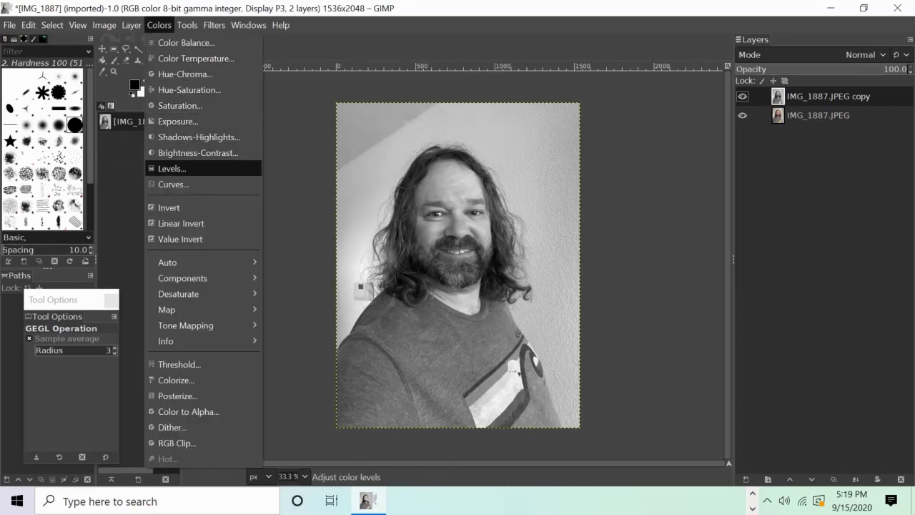
click(186, 207)
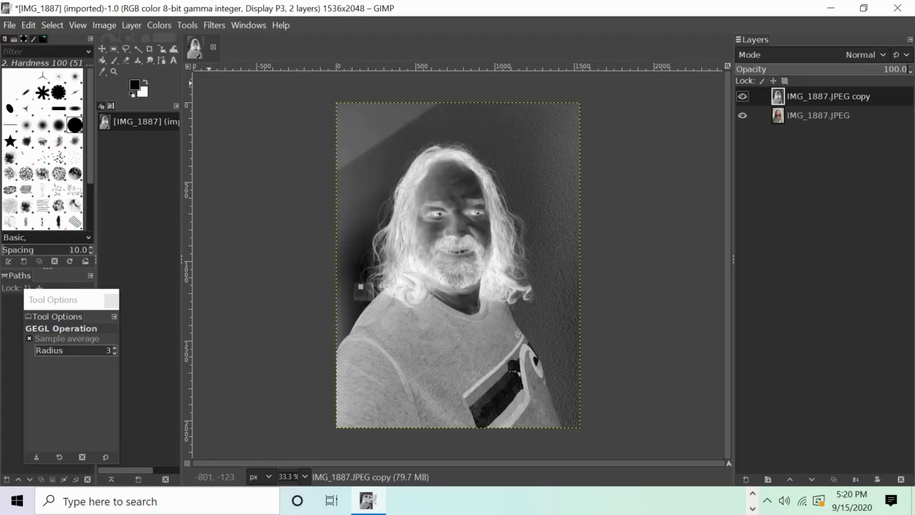
Adjust the duplicate layer's levels to a black input of 113 and gamma of 2.26, and compare it with the original photo
key(alt+c)
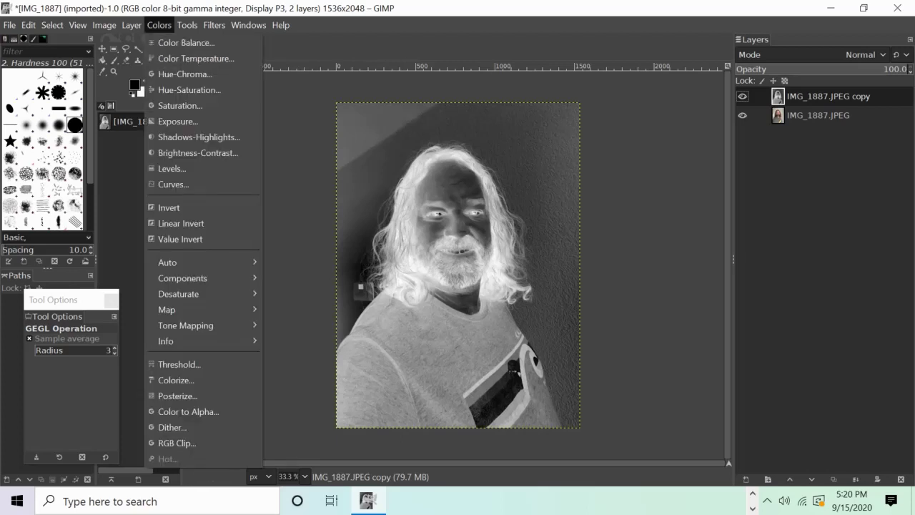
key(Down)
key(Down)
key(Down)
key(Down)
key(Down)
key(Down)
key(Down)
key(Down)
key(Down)
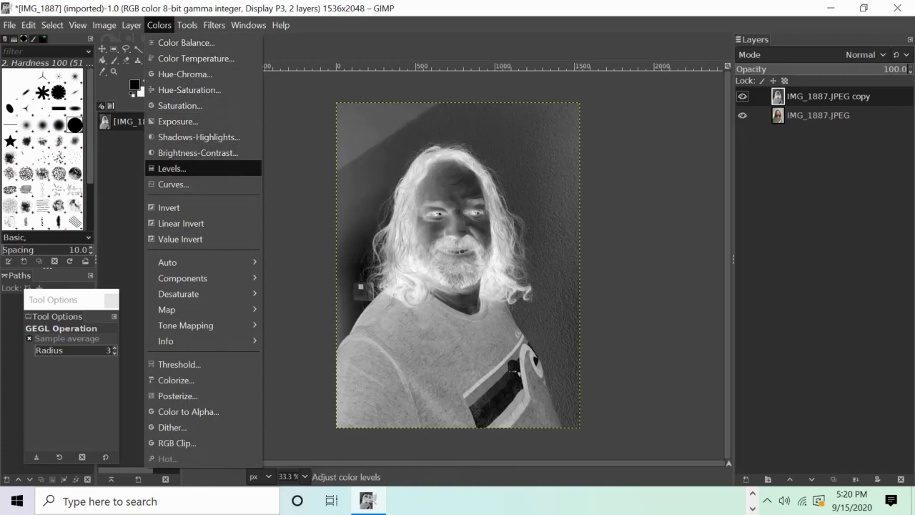
key(Return)
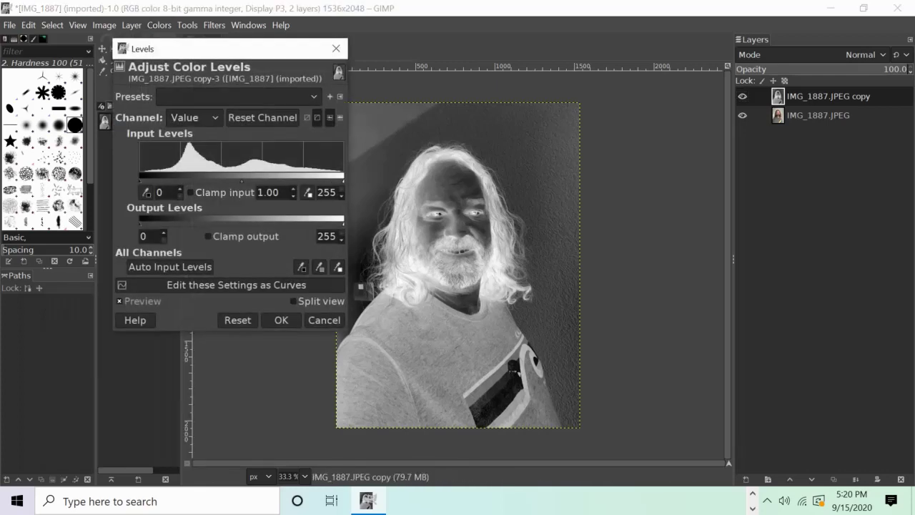
drag(140, 181, 218, 180)
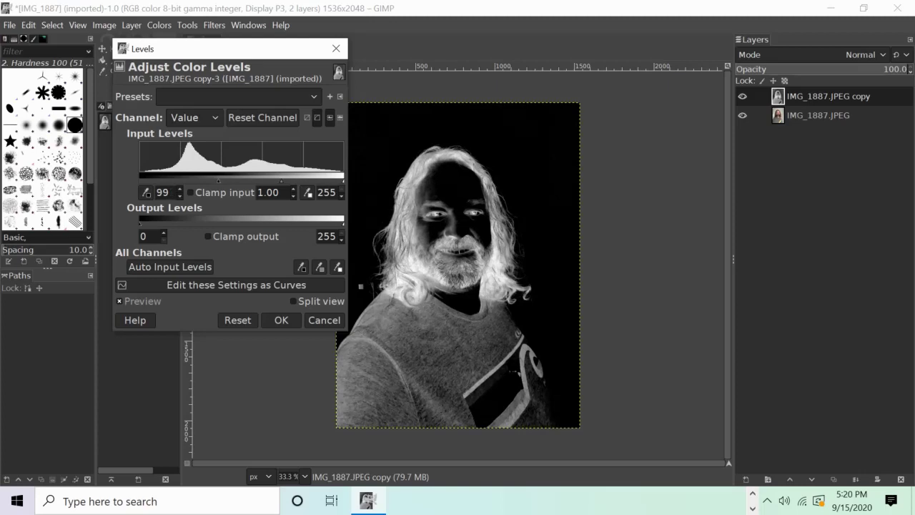
drag(280, 180, 259, 180)
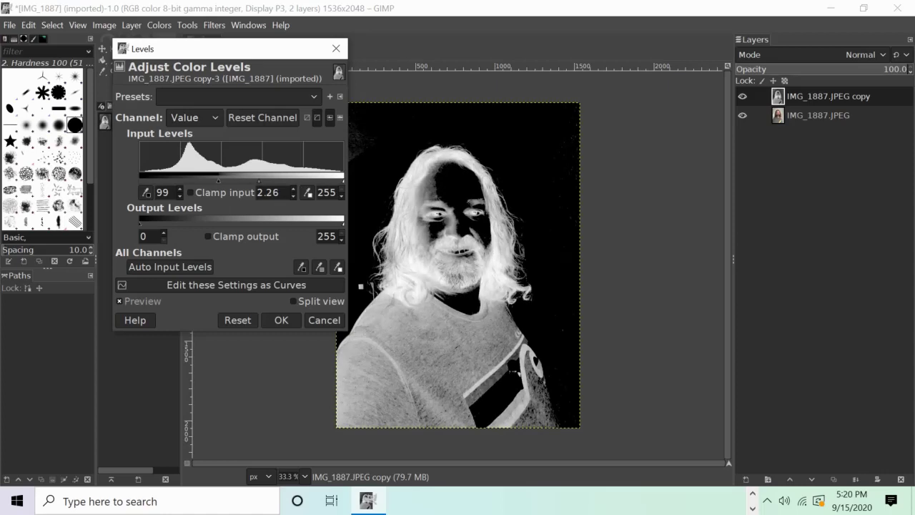
drag(218, 181, 229, 181)
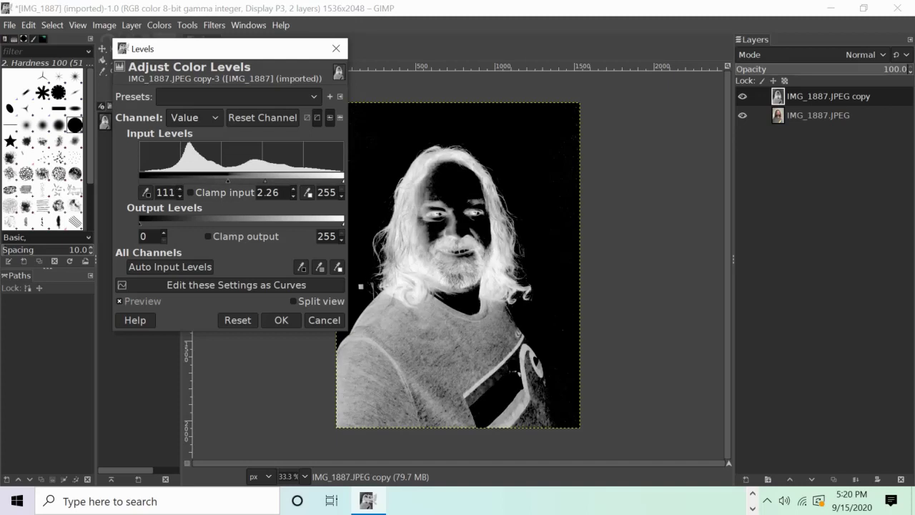
drag(229, 181, 231, 181)
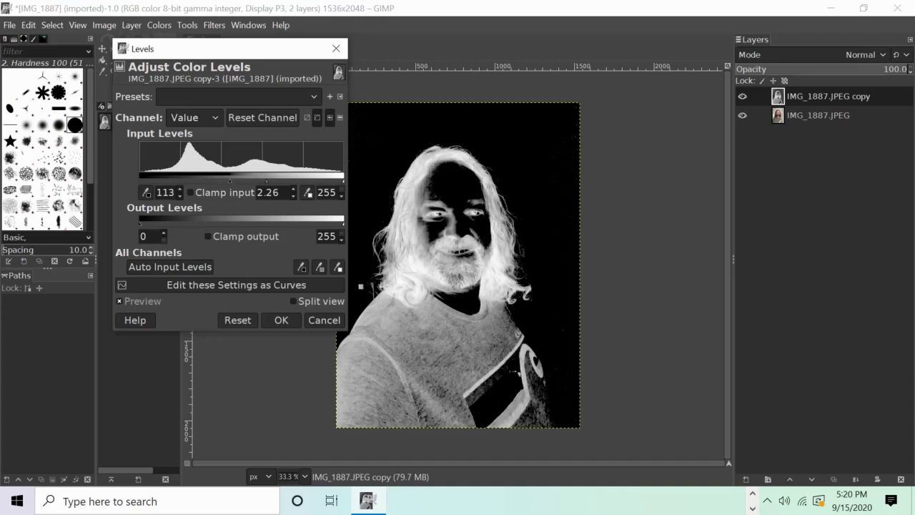
click(281, 320)
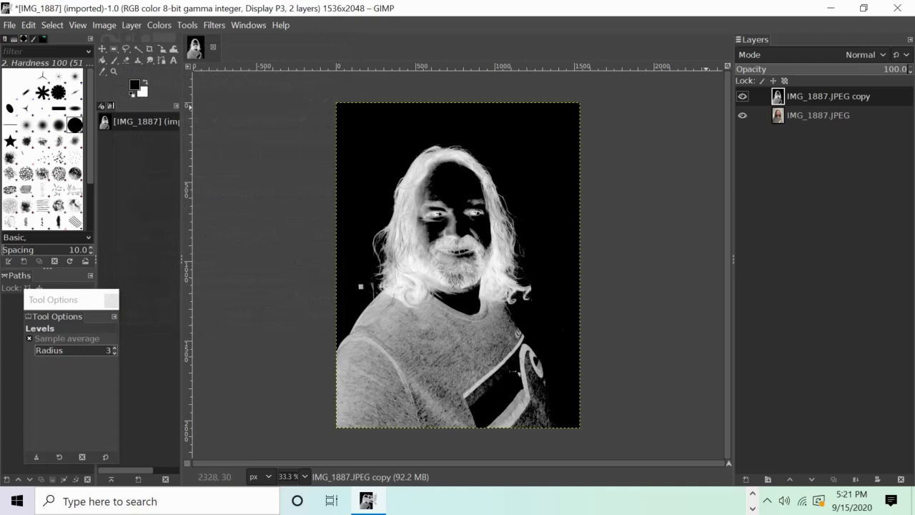
click(741, 95)
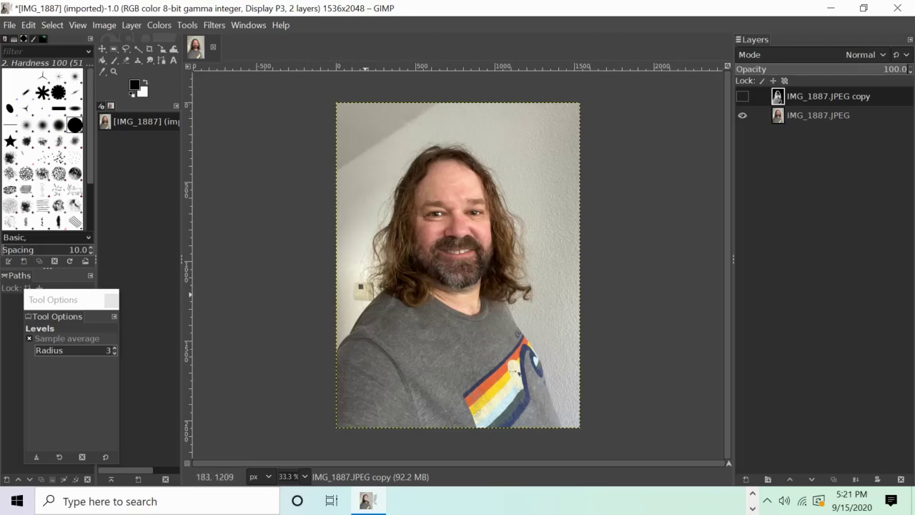
key(ctrl+z)
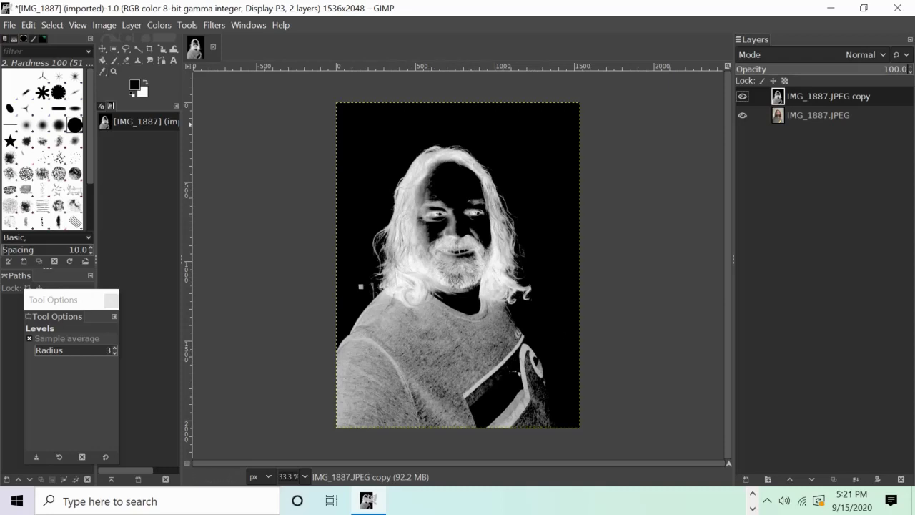
Paint black over the light spots in the background beside the shoulder with a size 70 Paintbrush
click(114, 60)
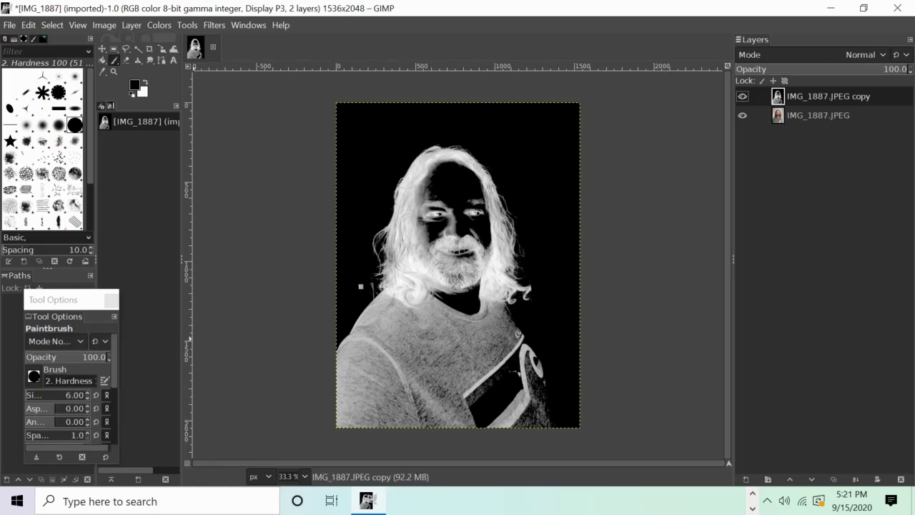
click(72, 394)
text(70)
key(Return)
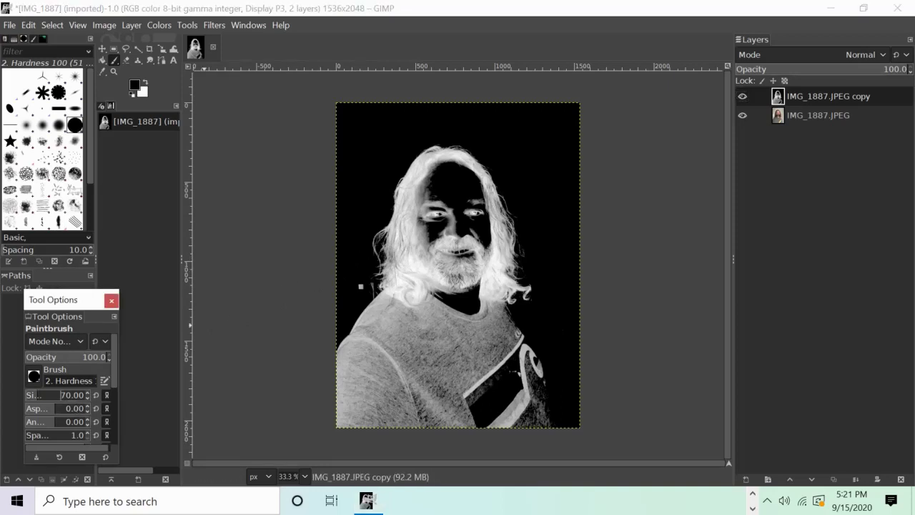
scroll(68, 386, down, 3)
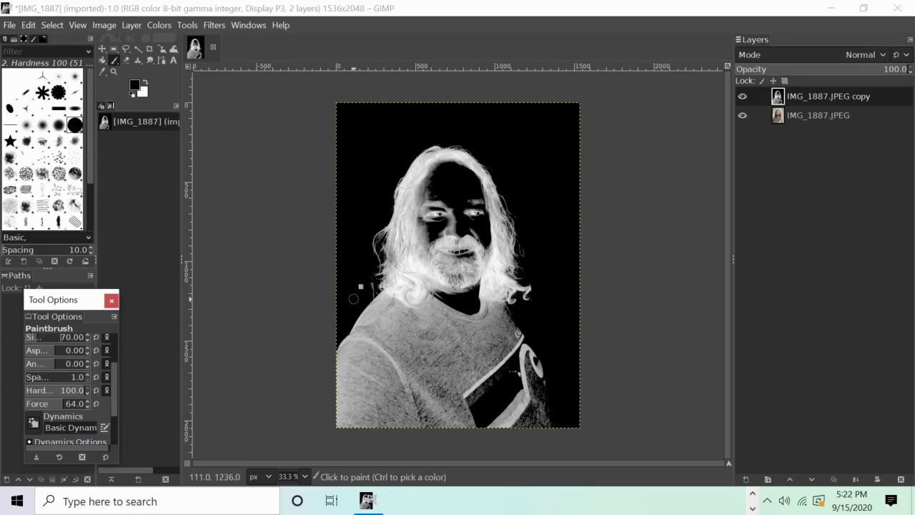
drag(365, 292, 365, 289)
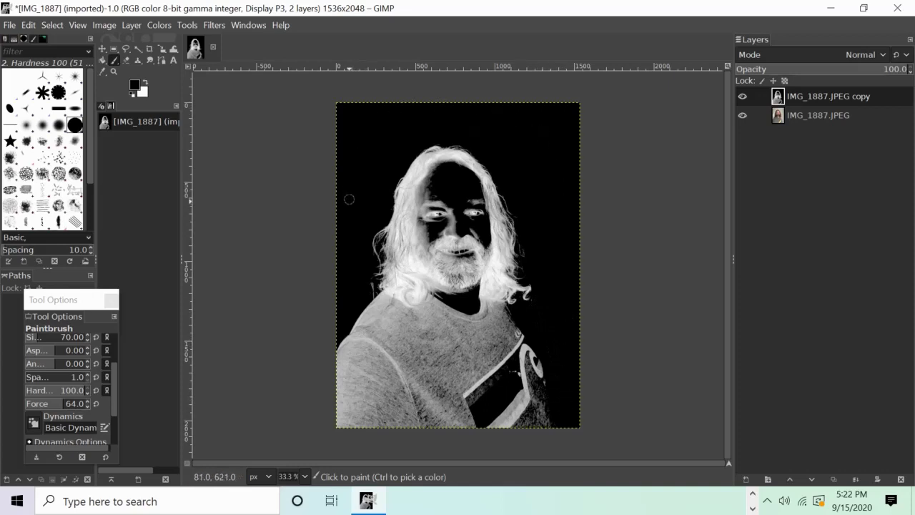
drag(340, 270, 331, 272)
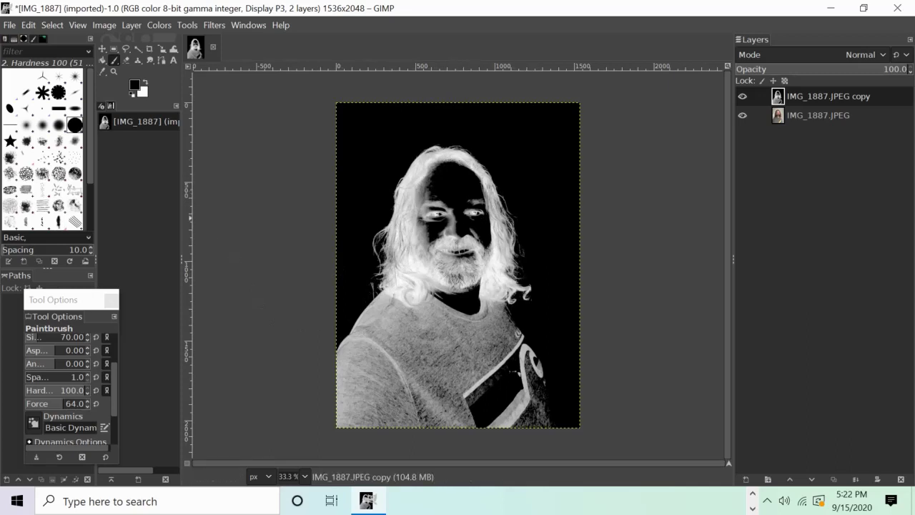
Paint the man's neck, shirt, face and inner hair solid white, enlarging the Paintbrush to 241 and 583 for the larger areas
click(145, 81)
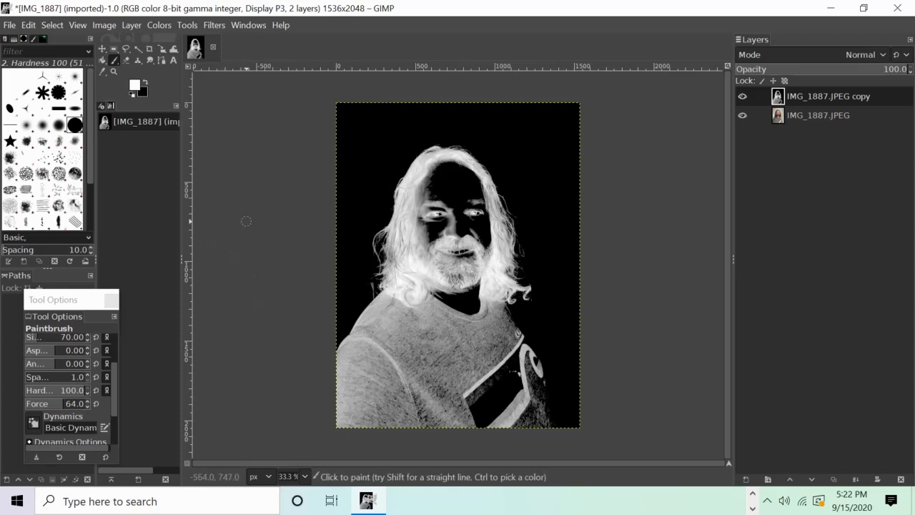
mouse_move(426, 294)
mouse_down()
mouse_move(455, 313)
mouse_move(475, 312)
mouse_move(482, 301)
mouse_move(444, 294)
mouse_up()
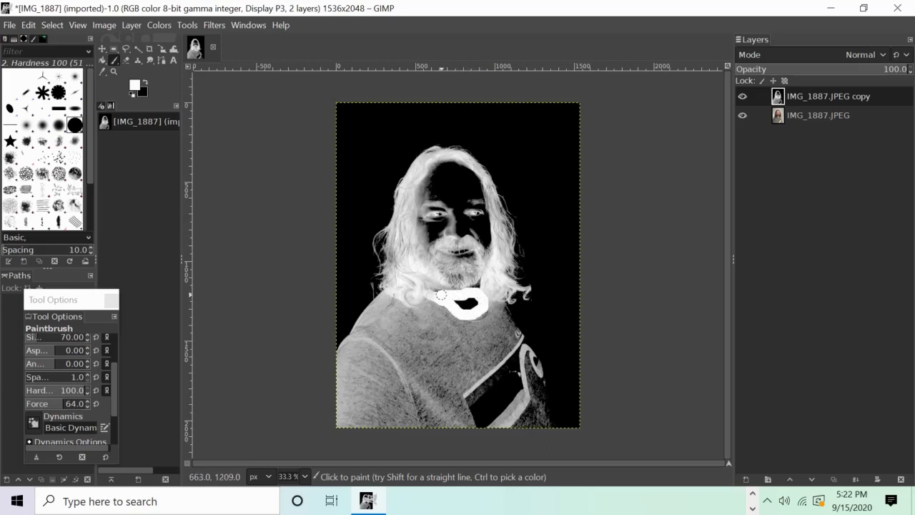
click(51, 336)
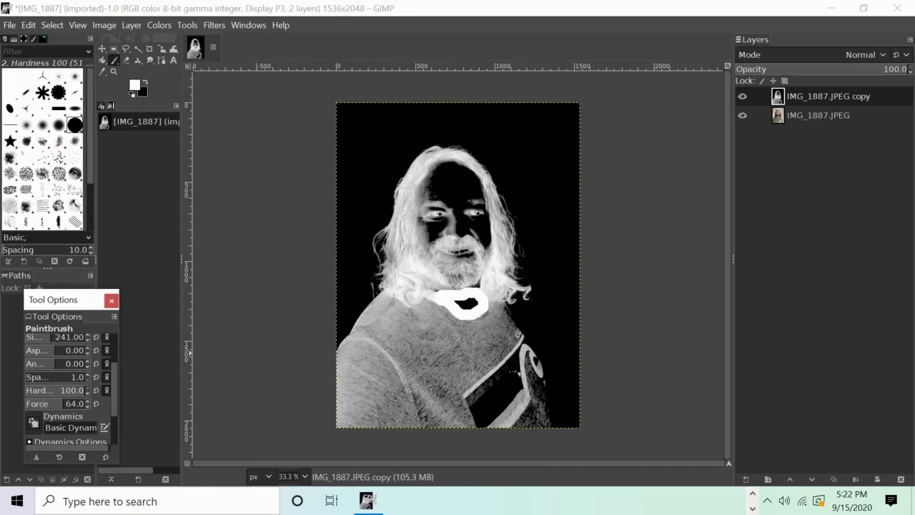
mouse_move(403, 369)
mouse_down()
mouse_move(475, 386)
mouse_move(380, 391)
mouse_move(505, 393)
mouse_move(486, 388)
mouse_move(488, 398)
mouse_move(380, 374)
mouse_move(443, 337)
mouse_move(443, 319)
mouse_move(413, 356)
mouse_move(453, 351)
mouse_move(484, 373)
mouse_move(454, 307)
mouse_move(446, 195)
mouse_move(432, 306)
mouse_move(368, 398)
mouse_move(393, 339)
mouse_move(417, 323)
mouse_move(414, 348)
mouse_move(445, 322)
mouse_move(458, 220)
mouse_move(450, 229)
mouse_move(465, 251)
mouse_move(447, 261)
mouse_move(463, 302)
mouse_move(449, 307)
mouse_move(449, 321)
mouse_move(463, 312)
mouse_up()
key(ctrl+z)
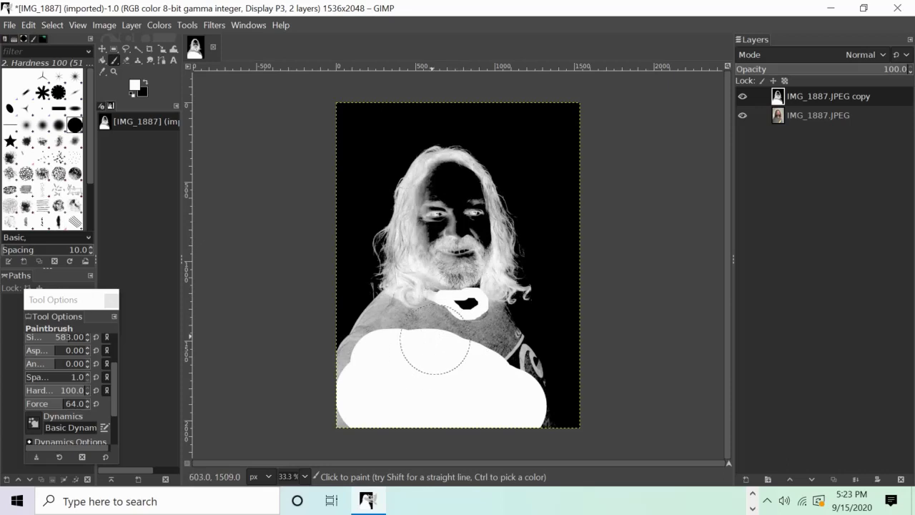
mouse_move(449, 350)
mouse_down()
mouse_move(454, 291)
mouse_move(400, 354)
mouse_move(442, 331)
mouse_move(463, 335)
mouse_move(487, 368)
mouse_move(465, 338)
mouse_move(470, 334)
mouse_move(465, 348)
mouse_move(490, 373)
mouse_move(451, 336)
mouse_move(458, 254)
mouse_move(449, 196)
mouse_move(432, 302)
mouse_move(388, 360)
mouse_move(374, 402)
mouse_move(422, 394)
mouse_move(475, 420)
mouse_move(500, 421)
mouse_move(509, 437)
mouse_move(504, 420)
mouse_move(516, 442)
mouse_move(435, 394)
mouse_move(449, 355)
mouse_move(448, 209)
mouse_up()
key(ctrl)
key(ctrl+z)
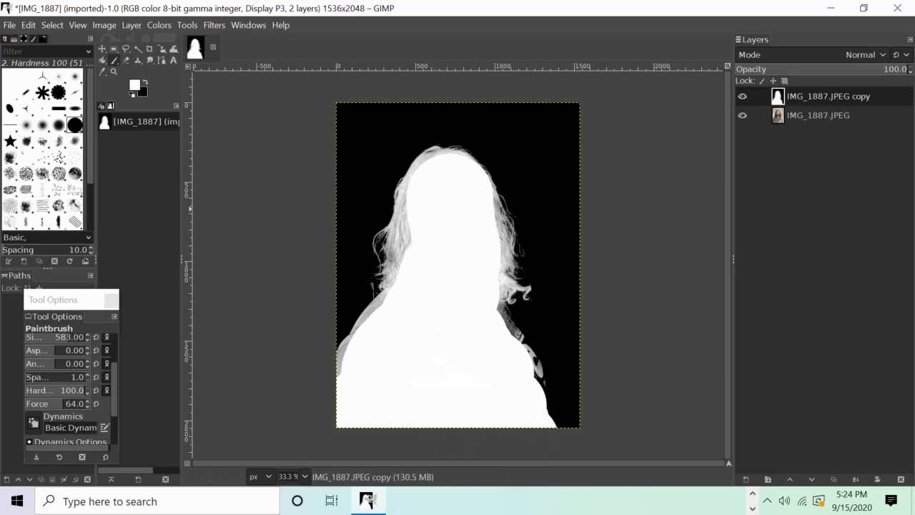
Paint the remaining grey edge of the shoulder at the image's left edge white with a size 53 Paintbrush
click(113, 72)
click(443, 389)
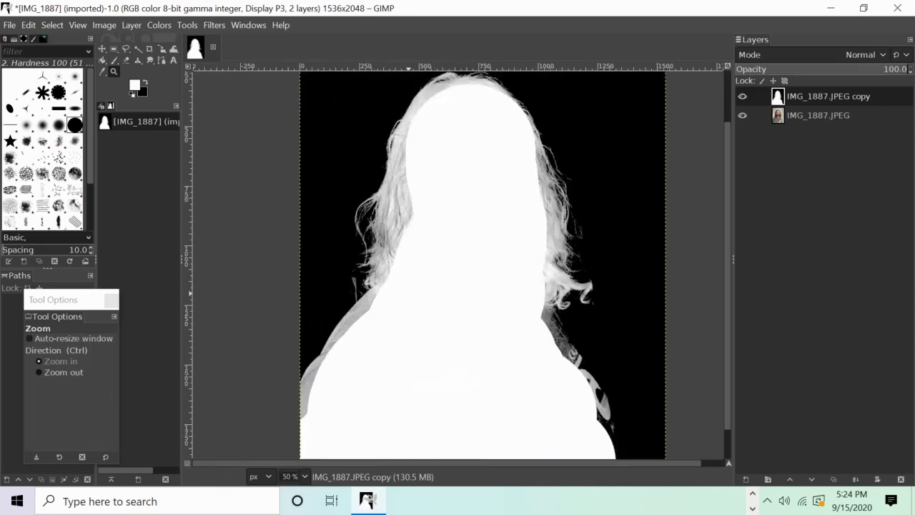
click(410, 356)
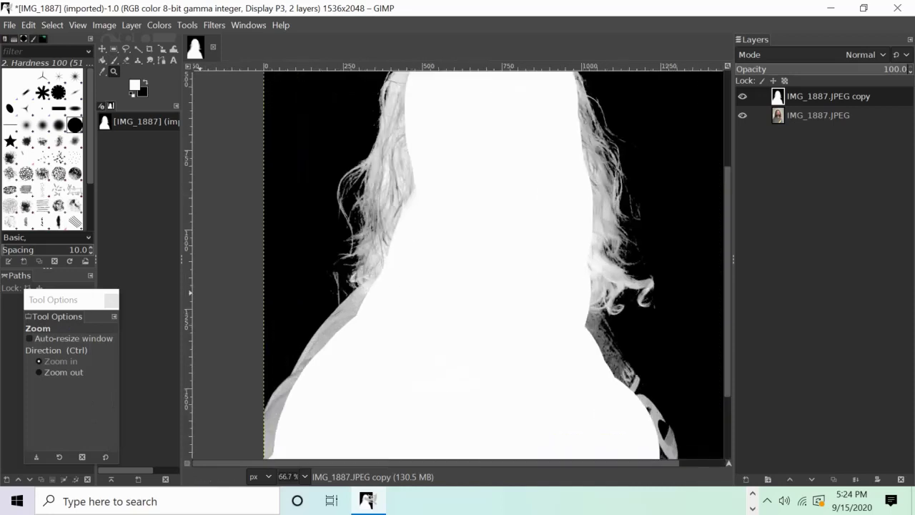
click(114, 60)
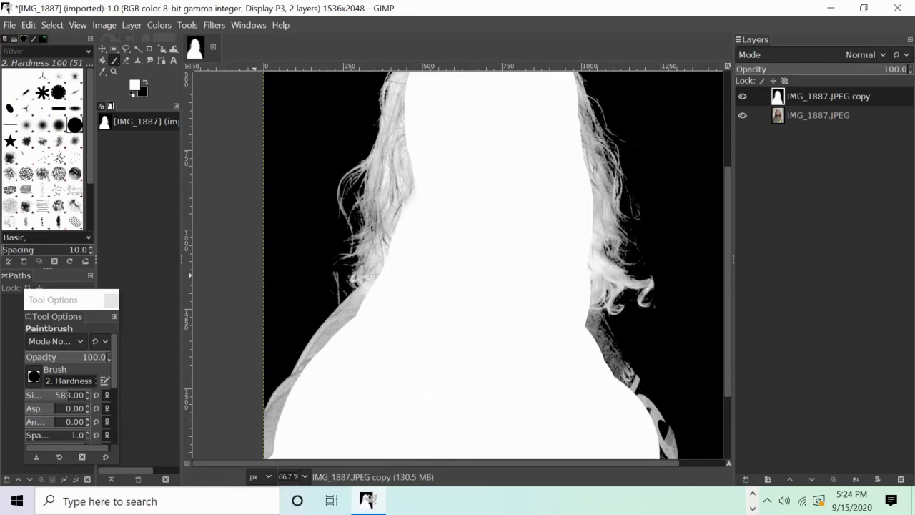
click(42, 394)
drag(38, 395, 36, 394)
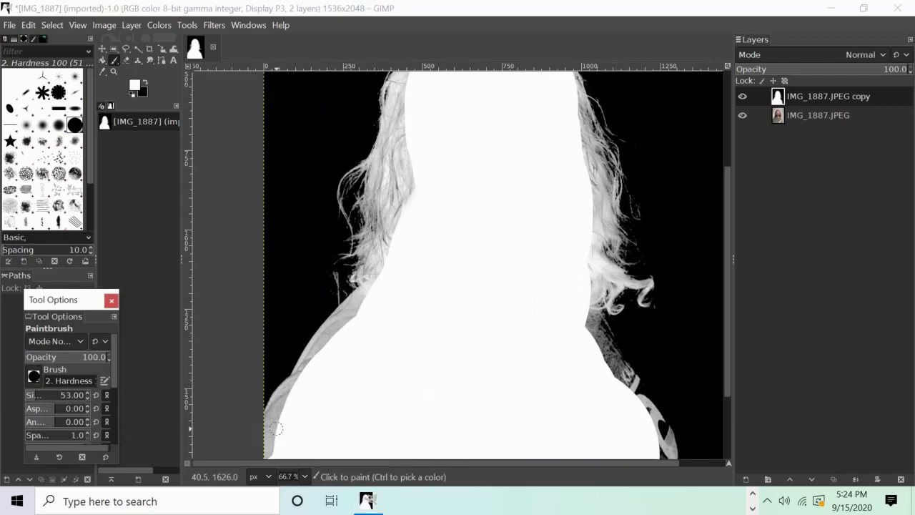
click(273, 440)
mouse_move(270, 453)
mouse_down()
mouse_move(293, 390)
mouse_move(278, 400)
mouse_move(272, 417)
mouse_move(297, 382)
mouse_up()
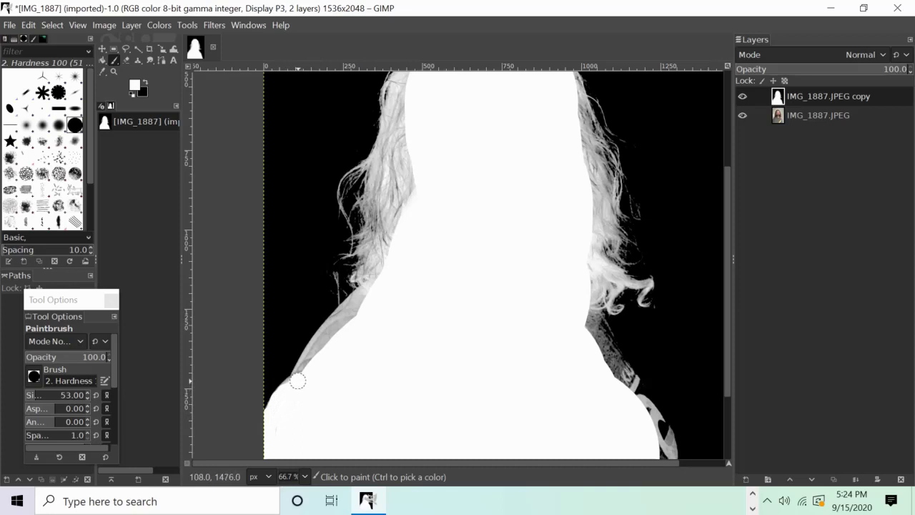
click(291, 388)
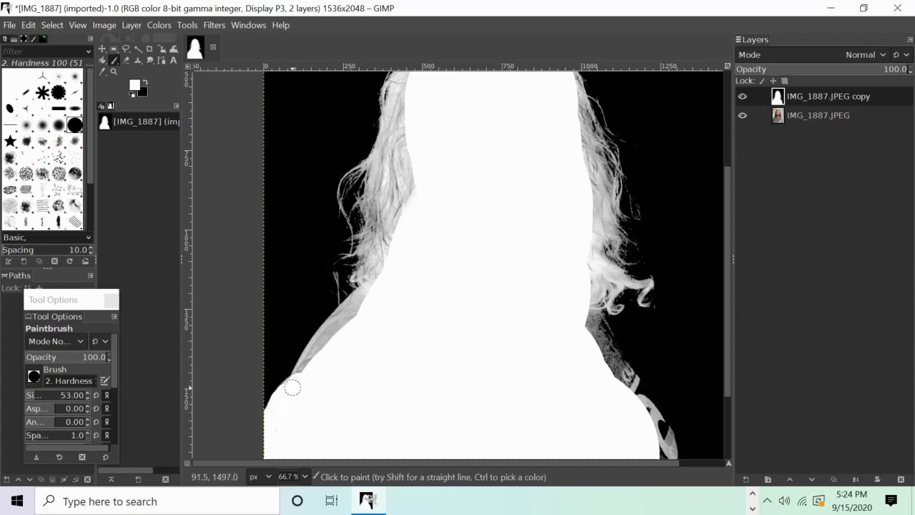
mouse_move(292, 384)
mouse_down()
mouse_move(350, 331)
mouse_move(358, 319)
mouse_move(342, 323)
mouse_move(304, 374)
mouse_move(368, 296)
mouse_move(302, 371)
mouse_up()
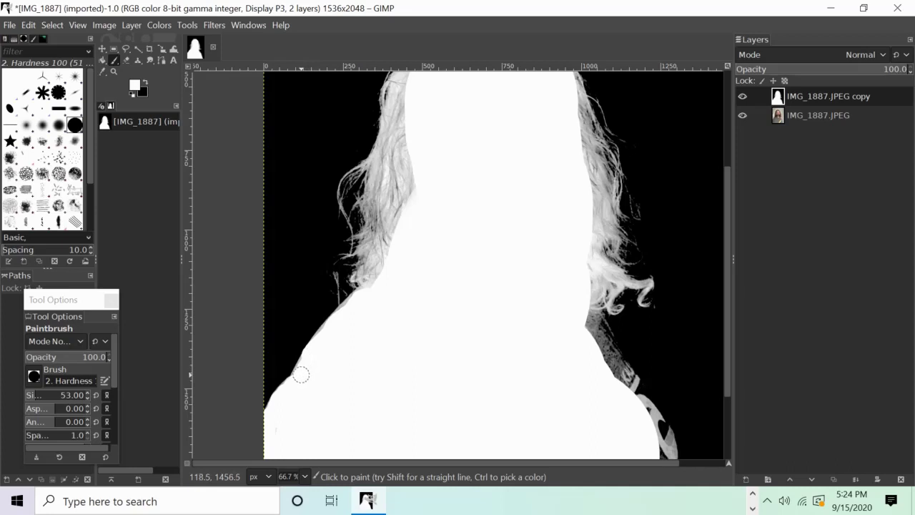
drag(305, 365, 300, 369)
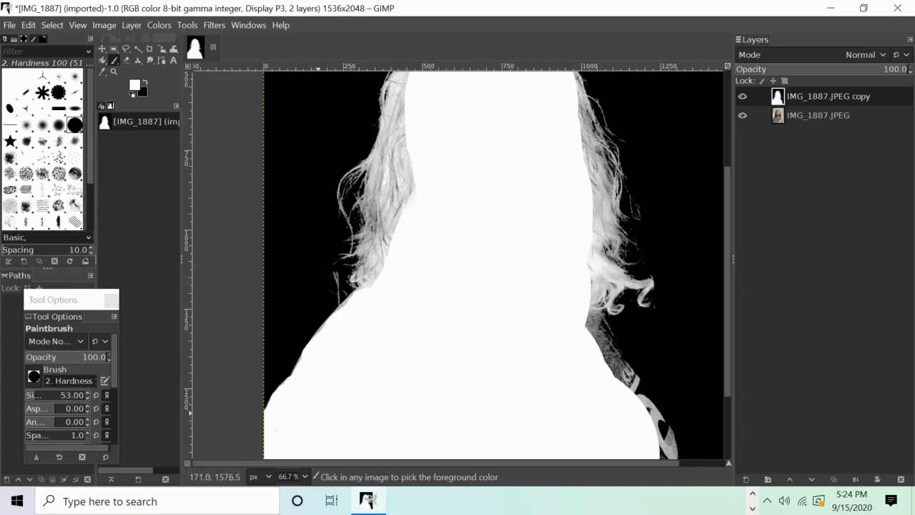
drag(298, 374, 305, 369)
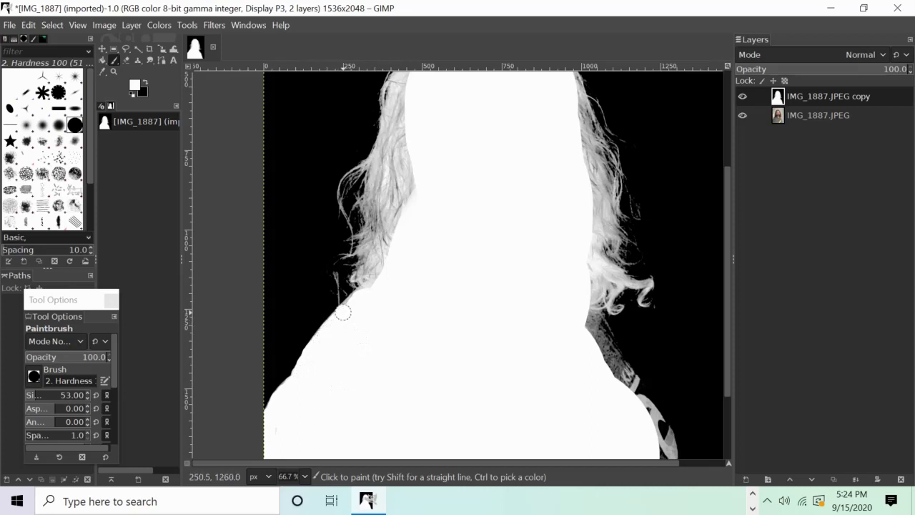
Paint the inner hair on both sides and the grey edge of the opposite shoulder and sleeve white, leaving the outer strands unpainted
mouse_move(359, 297)
mouse_down()
mouse_move(390, 270)
mouse_move(395, 232)
mouse_move(377, 277)
mouse_move(373, 251)
mouse_move(372, 284)
mouse_move(390, 200)
mouse_move(393, 232)
mouse_move(427, 185)
mouse_move(417, 172)
mouse_move(397, 199)
mouse_move(420, 160)
mouse_move(402, 202)
mouse_move(408, 131)
mouse_move(378, 188)
mouse_up()
mouse_move(391, 192)
mouse_down()
mouse_move(402, 96)
mouse_move(376, 193)
mouse_move(413, 113)
mouse_move(413, 85)
mouse_move(400, 84)
mouse_move(389, 91)
mouse_move(404, 113)
mouse_up()
mouse_move(563, 290)
mouse_down()
mouse_move(597, 287)
mouse_move(612, 271)
mouse_move(591, 260)
mouse_move(591, 276)
mouse_move(609, 213)
mouse_move(600, 180)
mouse_move(593, 201)
mouse_move(602, 216)
mouse_move(592, 225)
mouse_move(599, 170)
mouse_move(582, 155)
mouse_move(587, 170)
mouse_move(574, 82)
mouse_move(574, 105)
mouse_move(604, 160)
mouse_move(599, 246)
mouse_move(583, 290)
mouse_move(591, 301)
mouse_move(585, 341)
mouse_move(618, 382)
mouse_move(593, 311)
mouse_move(635, 393)
mouse_move(605, 343)
mouse_move(593, 393)
mouse_move(651, 423)
mouse_move(671, 451)
mouse_up()
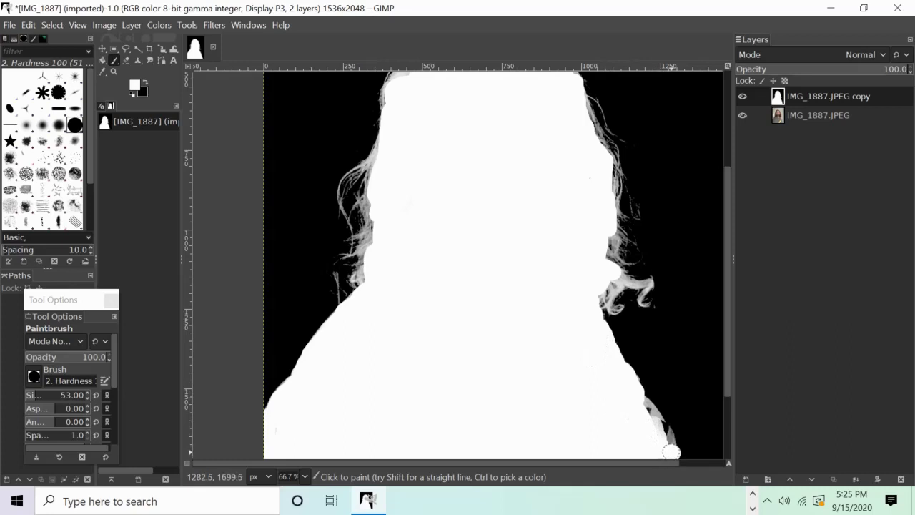
key(ctrl+z)
mouse_move(666, 452)
mouse_down()
mouse_move(639, 402)
mouse_move(659, 428)
mouse_up()
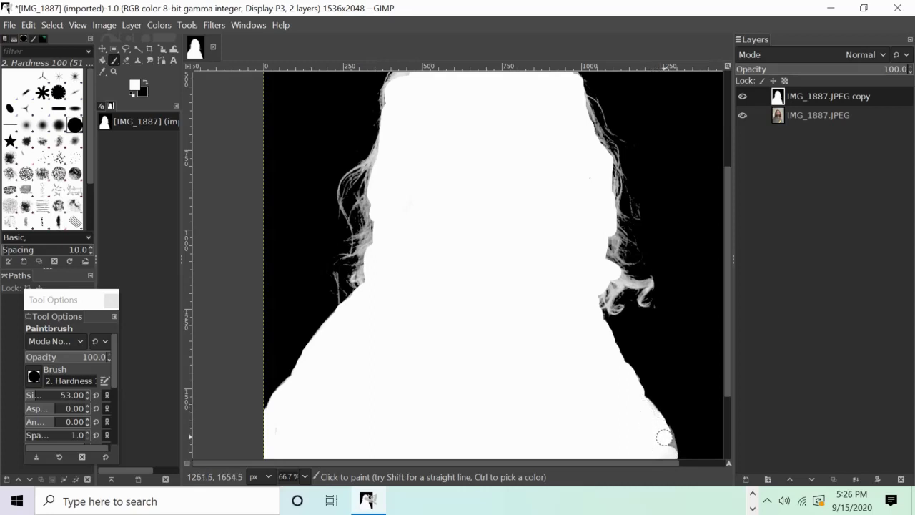
drag(665, 439, 663, 433)
key(ctrl+z)
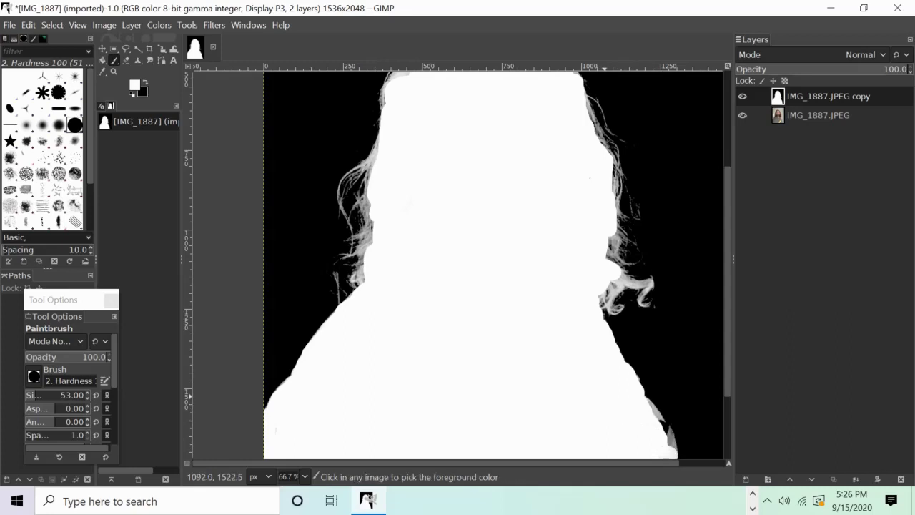
mouse_move(653, 419)
mouse_down()
mouse_move(668, 448)
mouse_move(647, 408)
mouse_up()
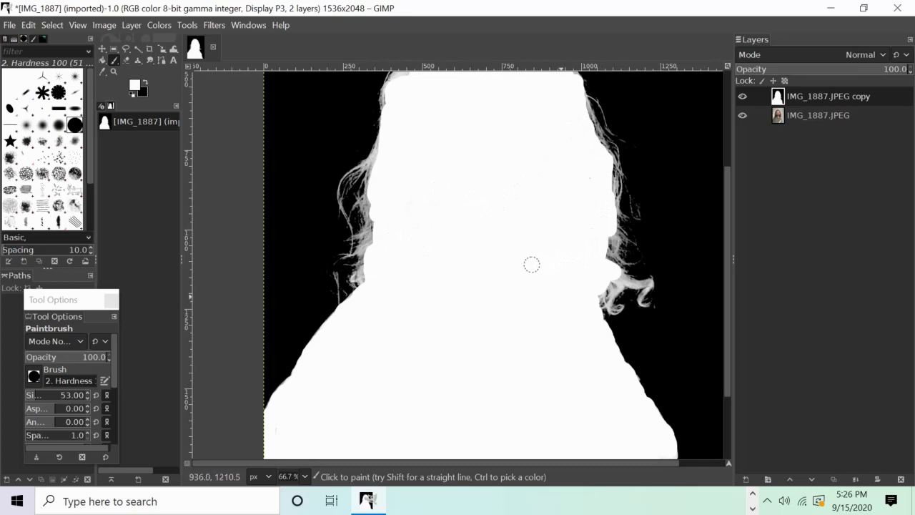
Paint the grey hair along the top of the head white, staying just inside the outermost strands
scroll(716, 291, up, 3)
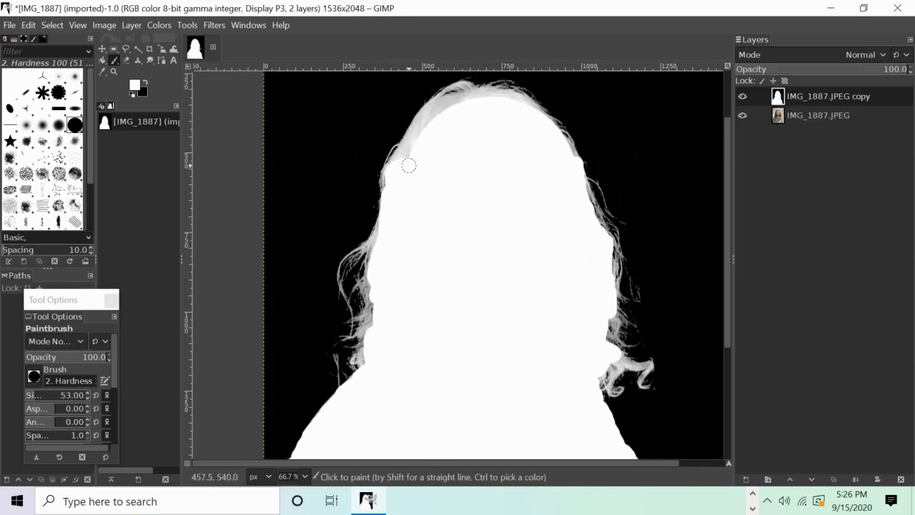
key(ctrl+z)
mouse_move(395, 174)
mouse_down()
mouse_move(422, 123)
mouse_move(452, 102)
mouse_move(477, 94)
mouse_move(536, 117)
mouse_up()
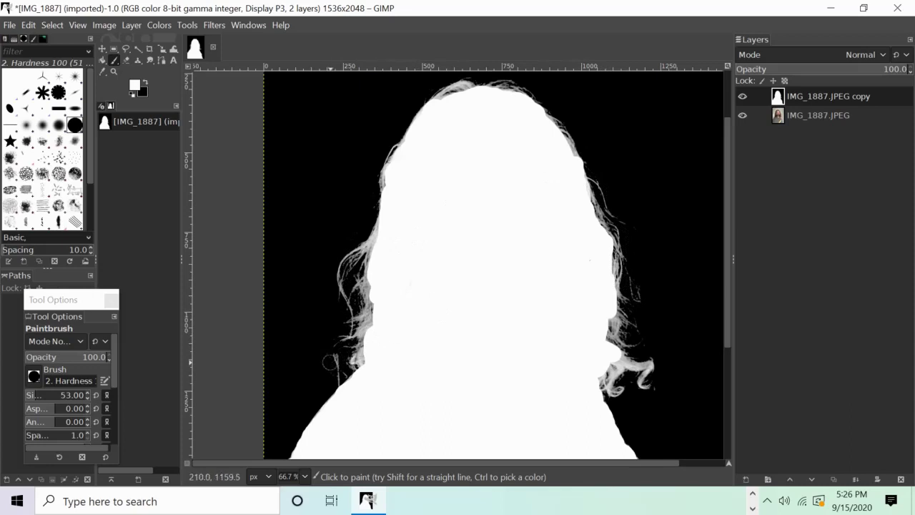
Undo the stray white dab beside the hair, and paint black over the loose specks above the shoulder
drag(314, 363, 323, 359)
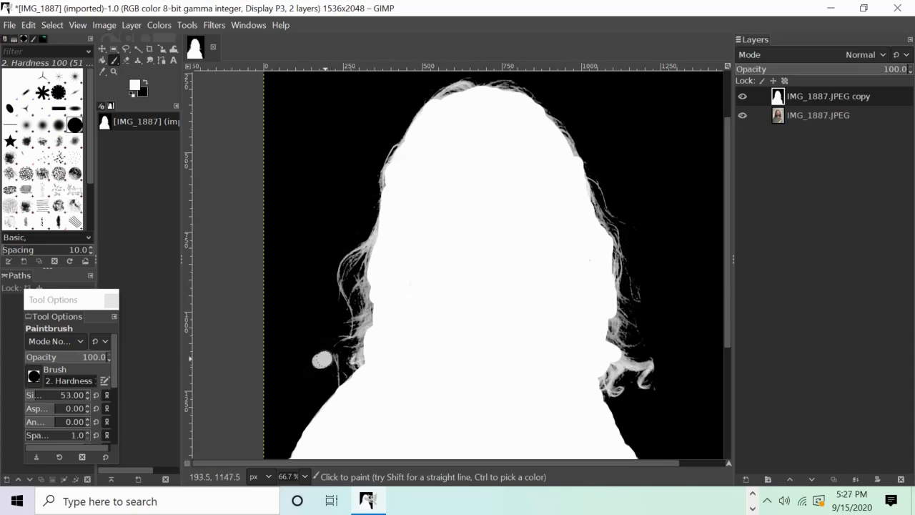
key(ctrl+z)
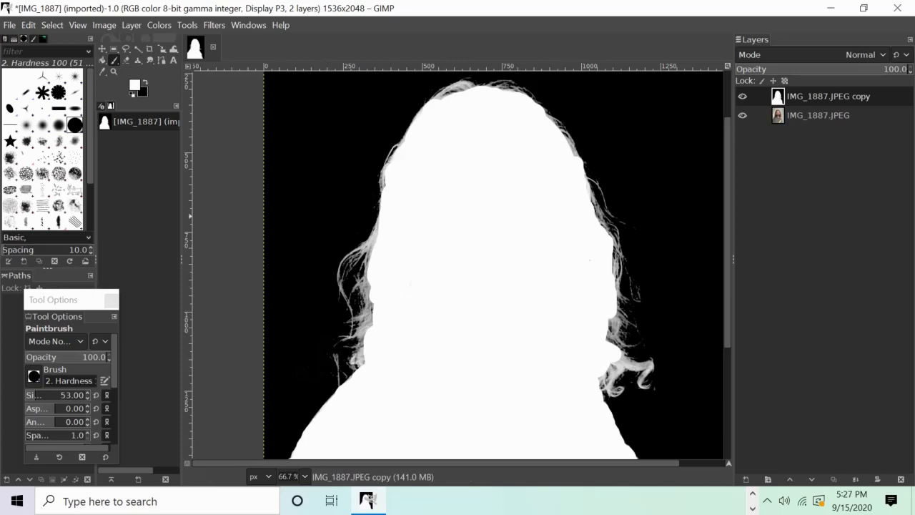
key(x)
click(143, 81)
Adjust the duplicate layer's levels to a gamma of 1.54 and a white input of 118
key(alt+c)
key(Down)
key(Down)
key(Down)
key(Down)
key(Down)
key(Down)
key(Down)
key(Down)
key(Down)
key(Return)
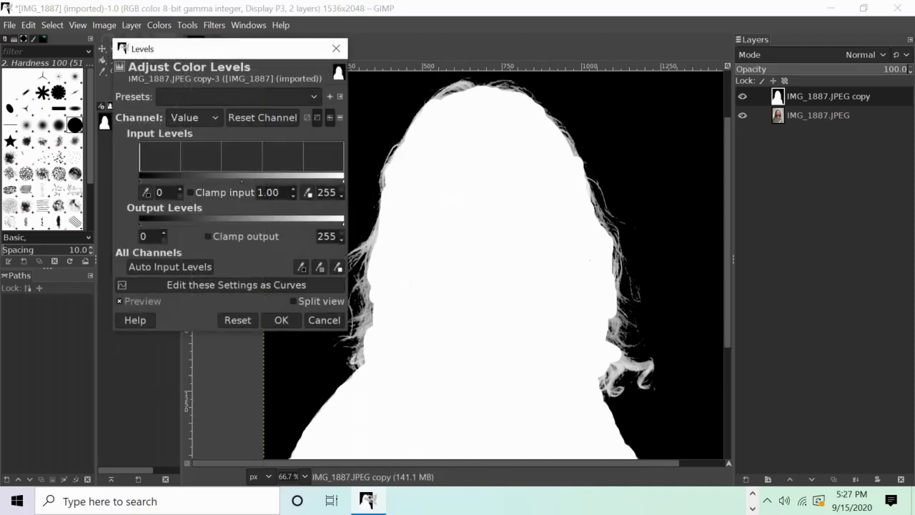
drag(242, 181, 187, 180)
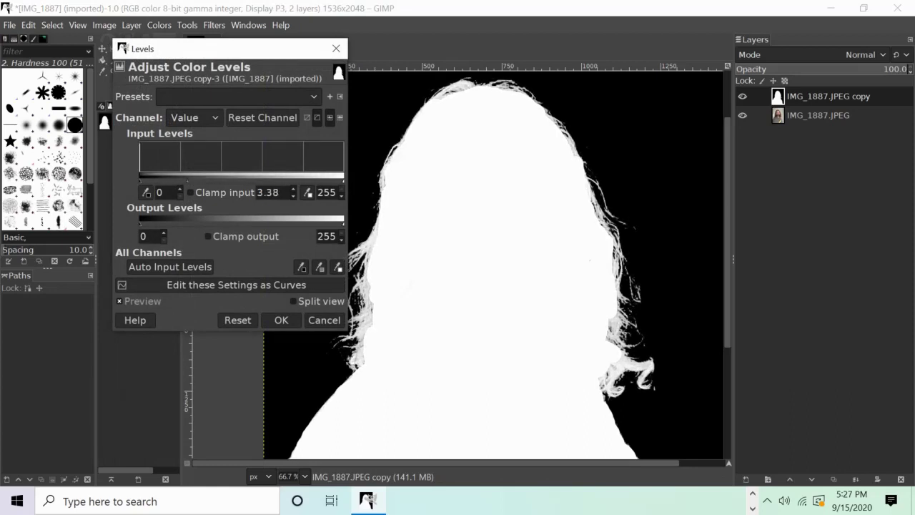
drag(188, 180, 222, 180)
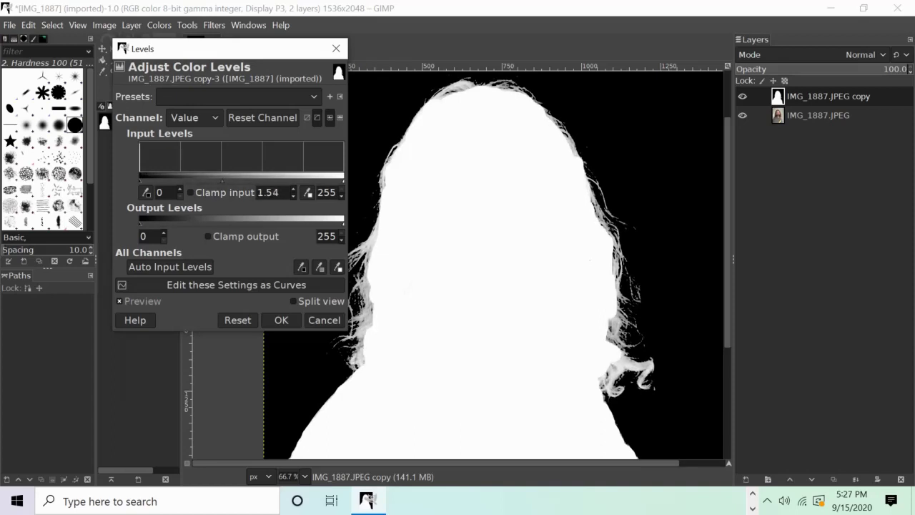
mouse_move(141, 223)
mouse_down()
mouse_move(187, 224)
mouse_move(141, 223)
mouse_up()
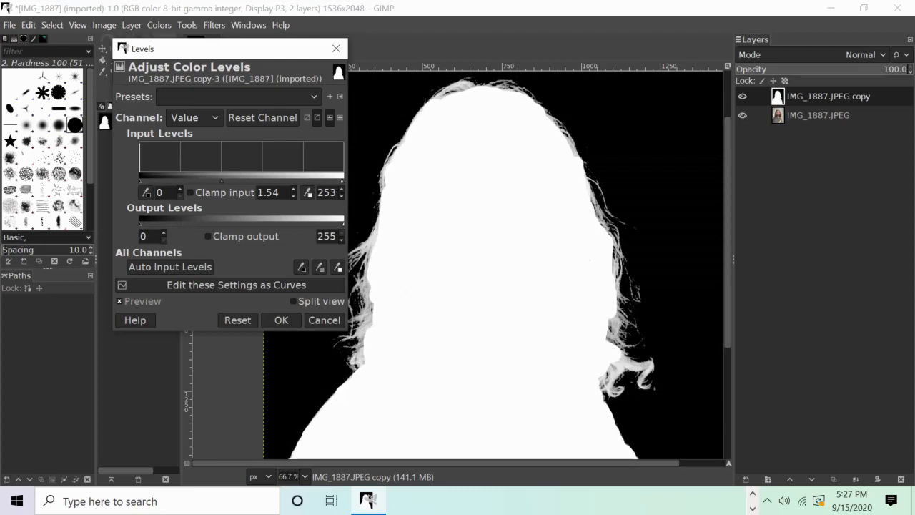
drag(329, 181, 294, 181)
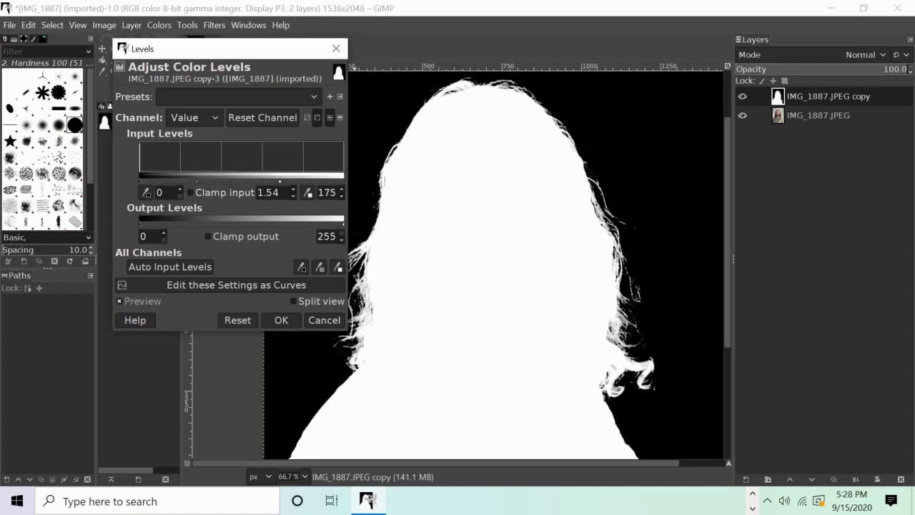
drag(262, 180, 234, 180)
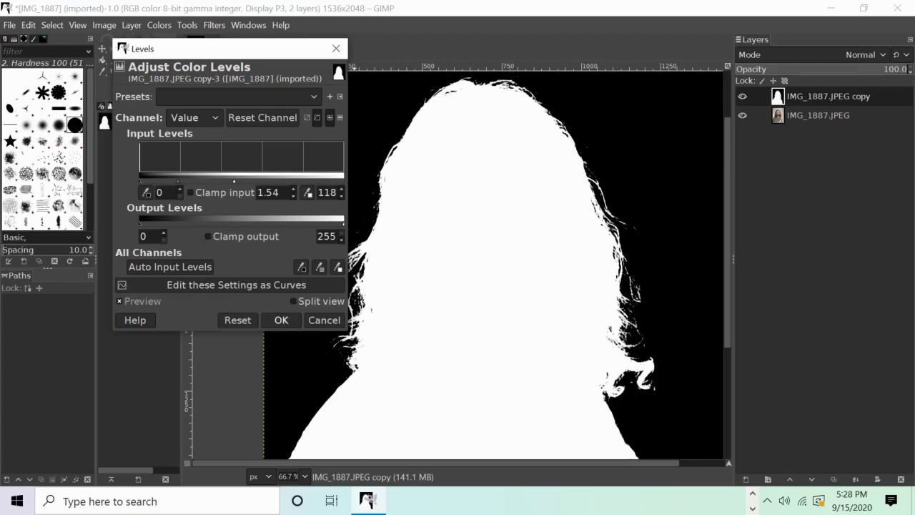
click(281, 320)
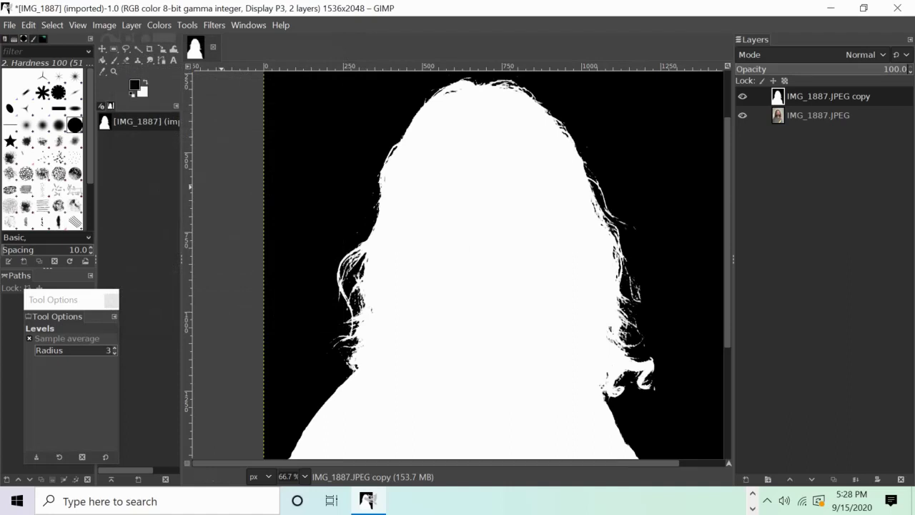
Paint black over the stray white specks around the hair outline with the size 53 Paintbrush
click(115, 60)
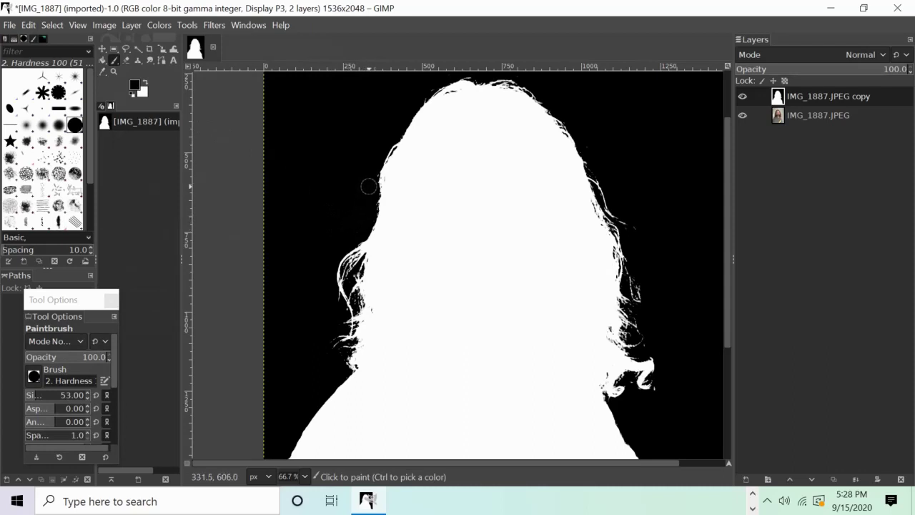
drag(369, 173, 368, 172)
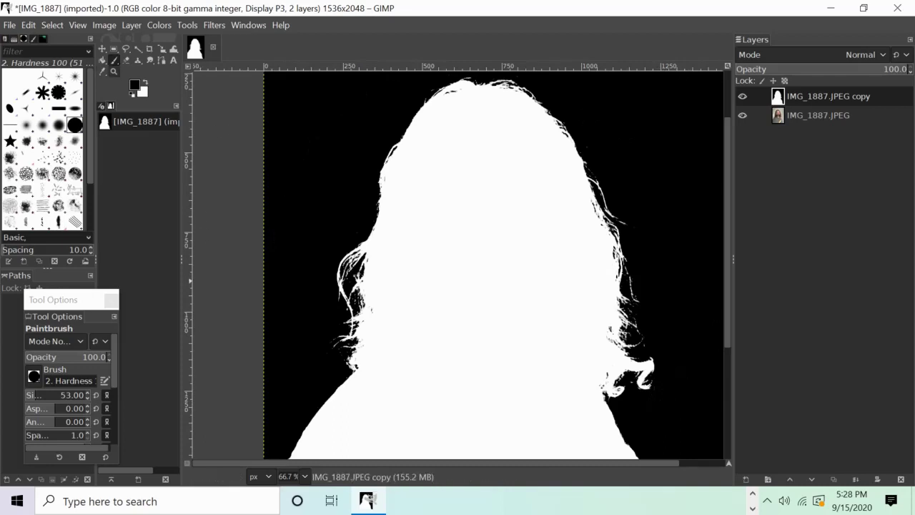
click(113, 72)
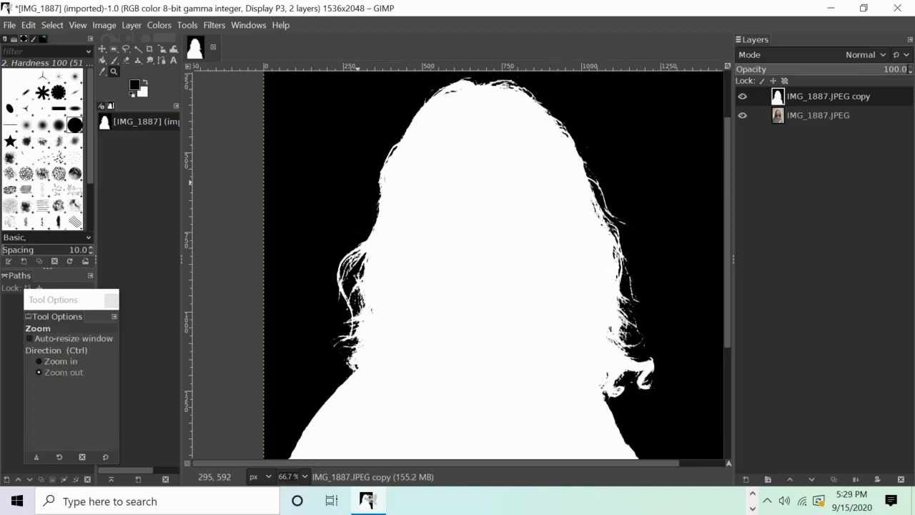
ctrl+click(358, 185)
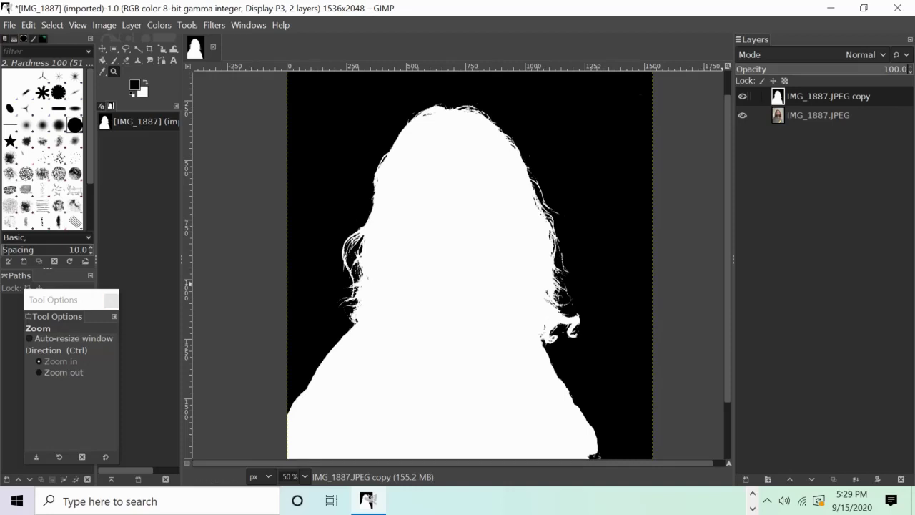
Cut the black-and-white duplicate layer and add a White (full opacity) layer mask to the original photo layer
key(ctrl)
key(ctrl+x)
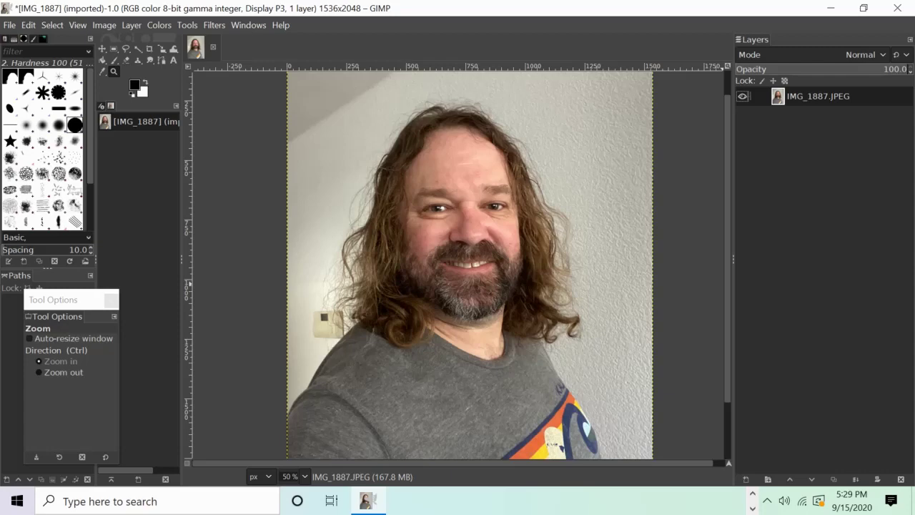
right_click(804, 96)
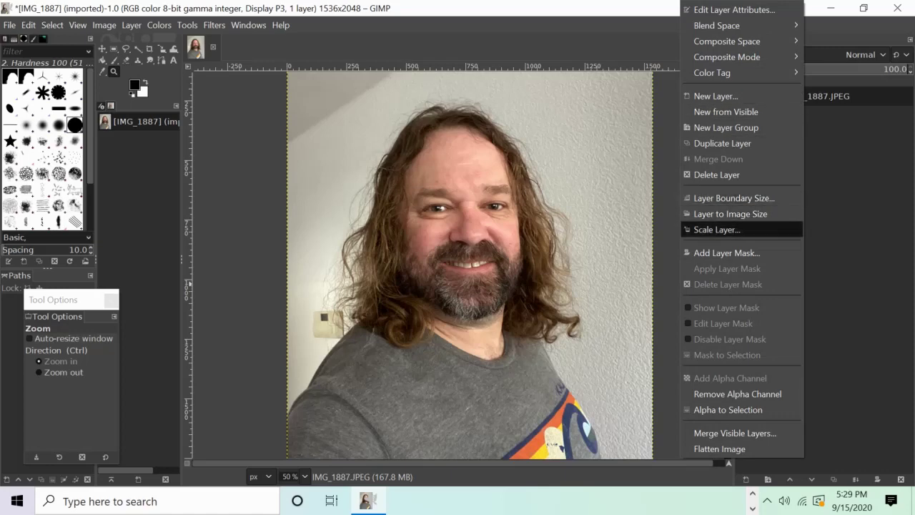
click(726, 252)
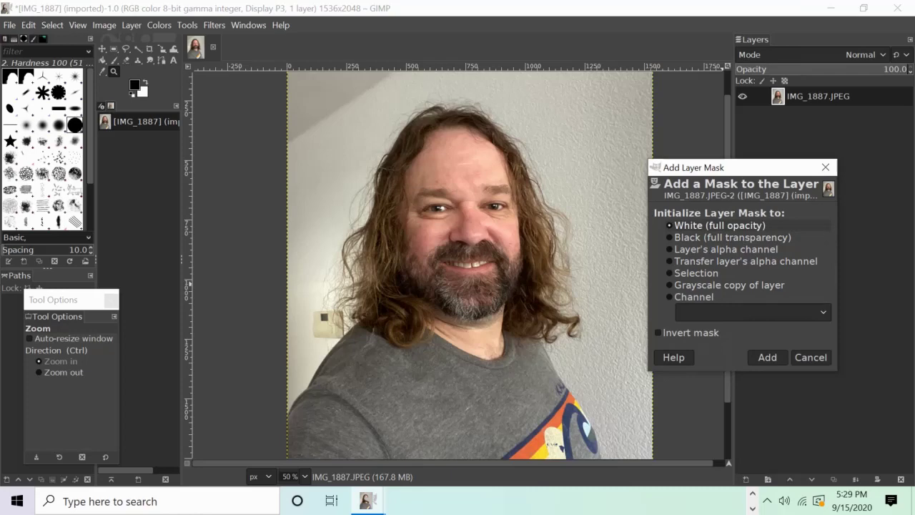
key(Return)
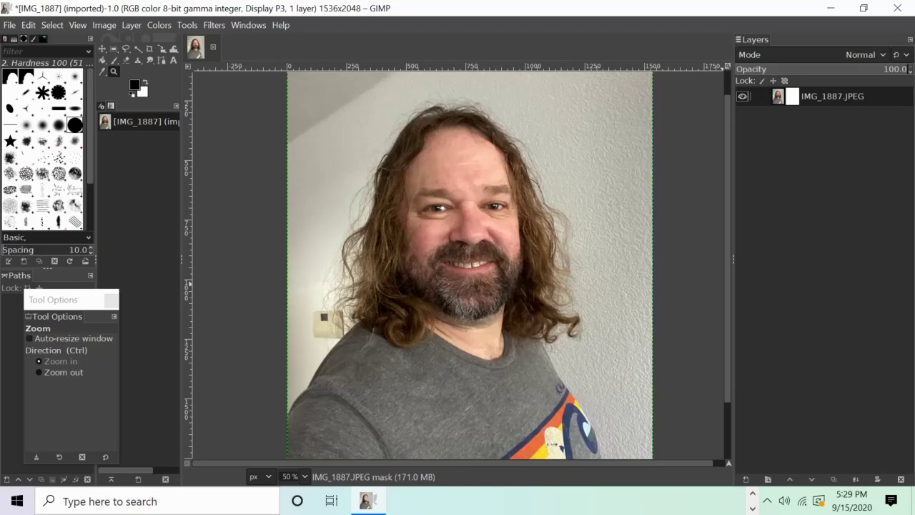
Paste the cut silhouette into the photo's layer mask and anchor the floating selection
key(ctrl+v)
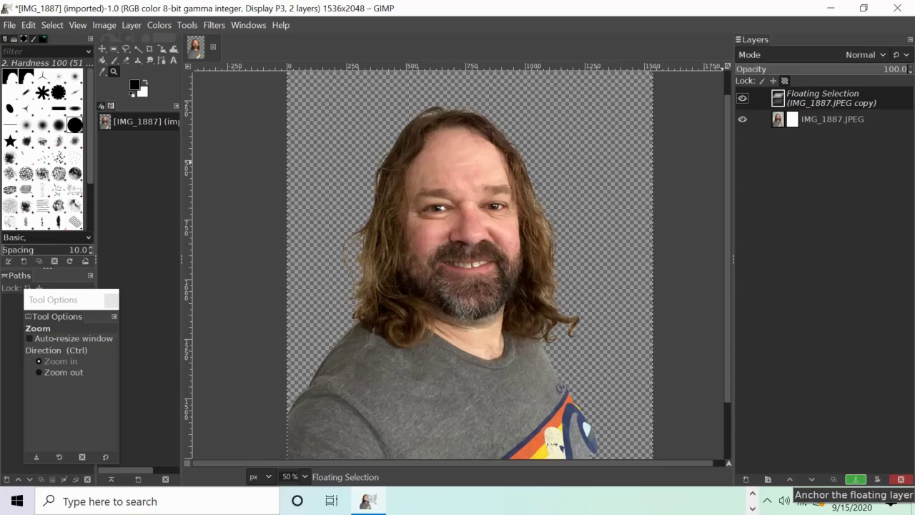
click(855, 479)
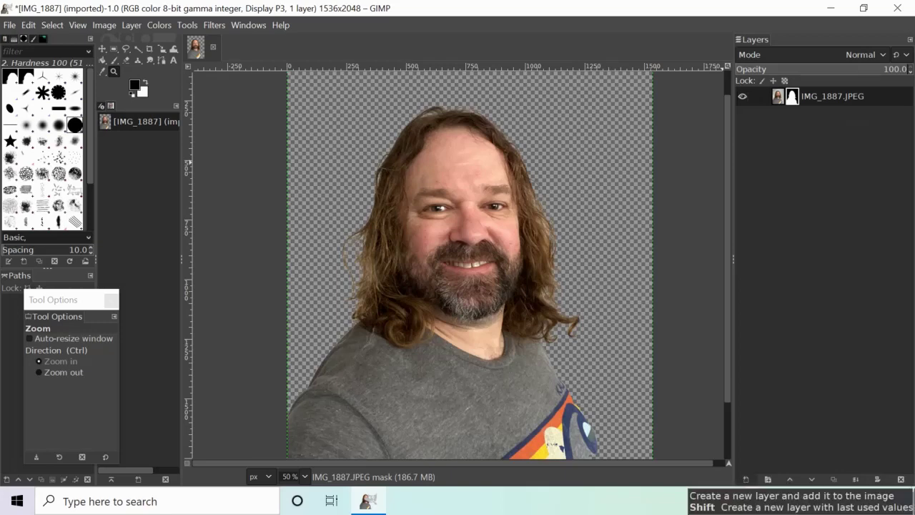
Add a new layer above the masked photo using the last used values
shift+click(746, 478)
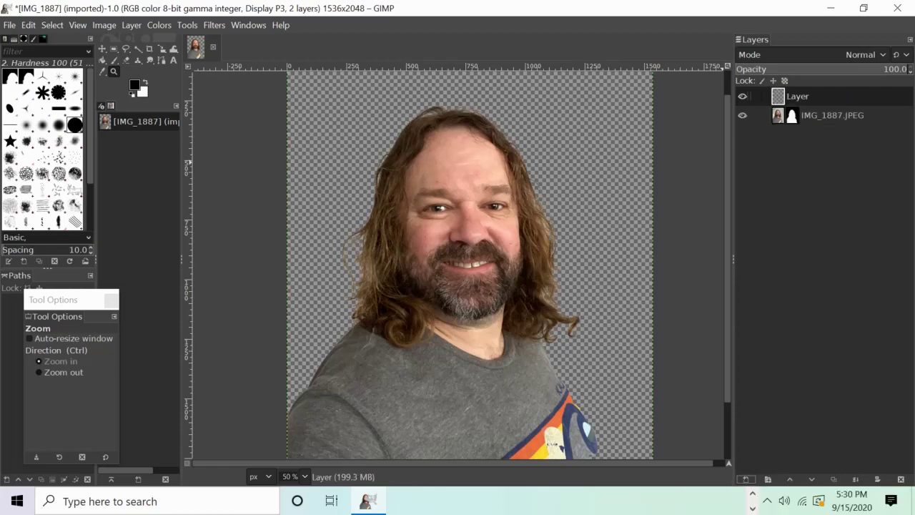
Move the new layer below the photo layer and bucket-fill it with dark blue 0b0e59
drag(786, 96, 829, 136)
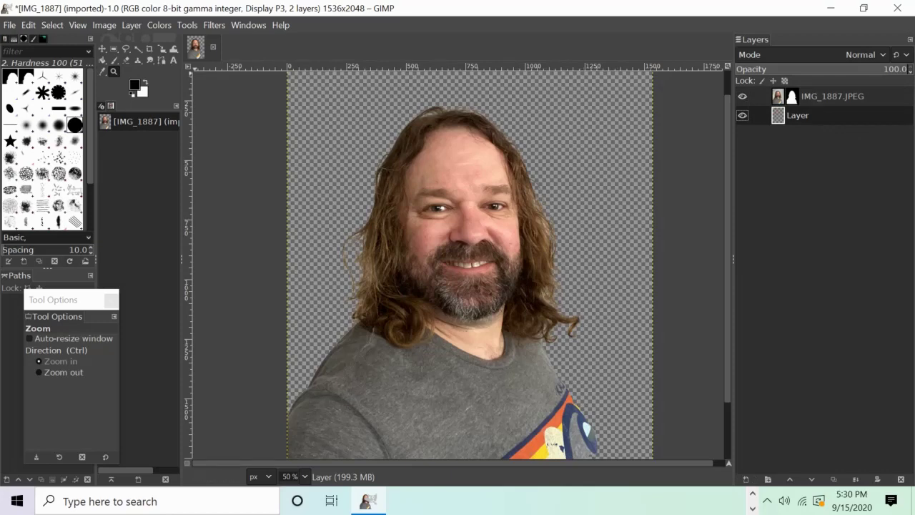
click(134, 85)
click(377, 157)
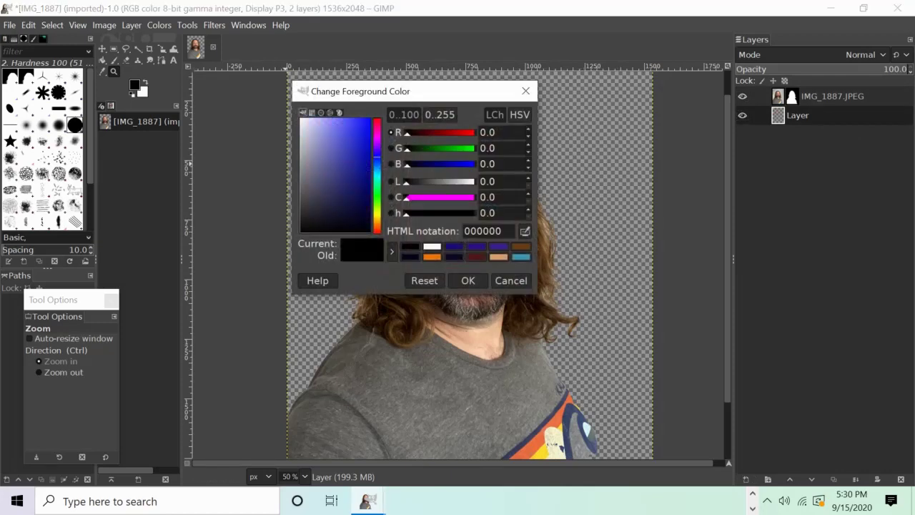
click(362, 169)
drag(361, 170, 361, 193)
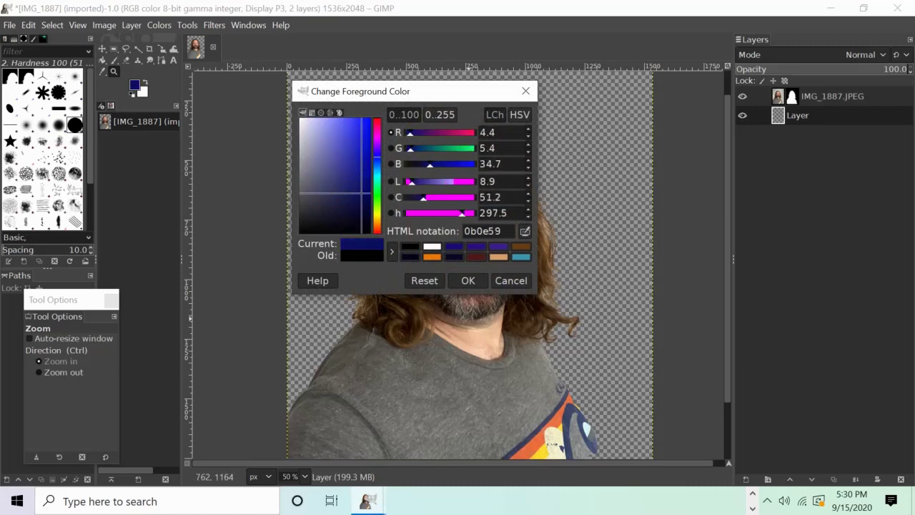
click(468, 281)
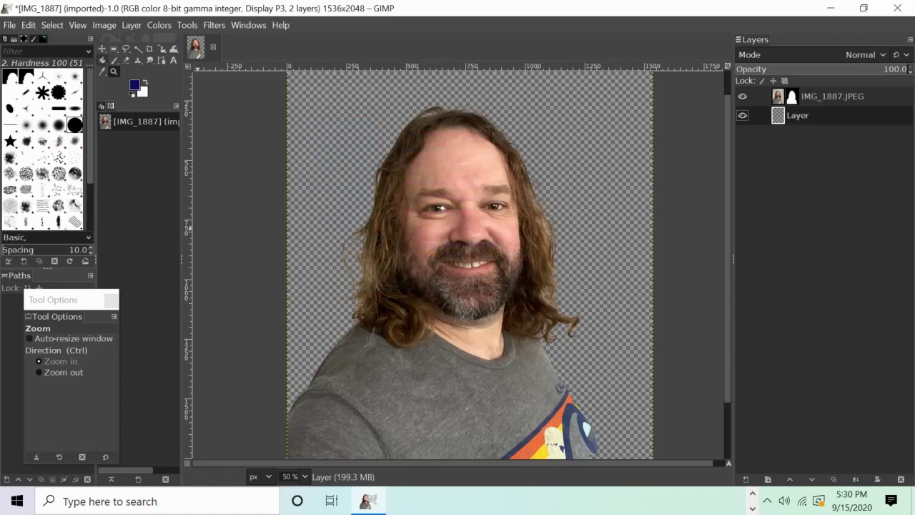
click(102, 60)
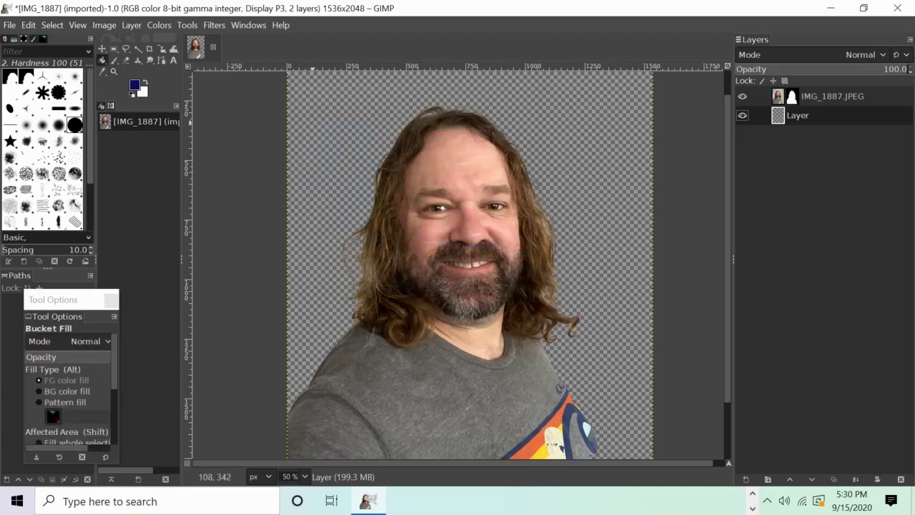
click(327, 192)
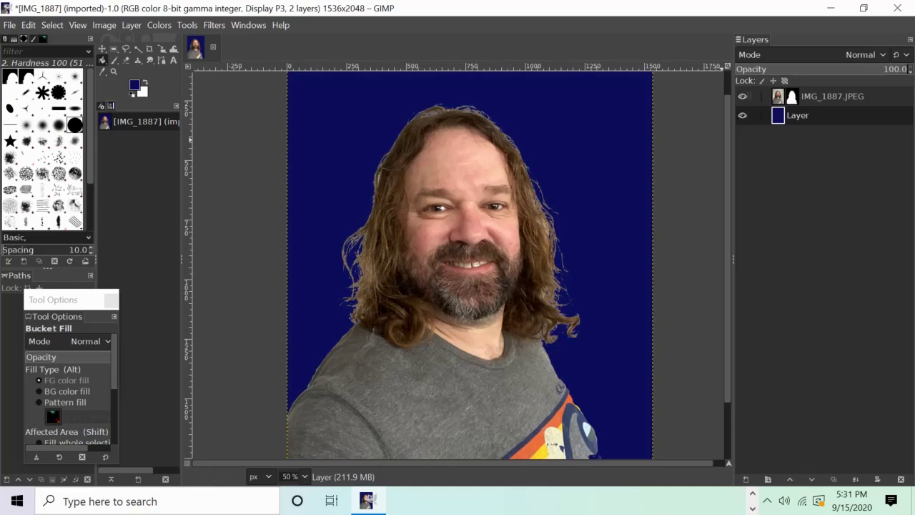
Select the photo's layer mask and set the foreground color to near-black 010103
click(791, 96)
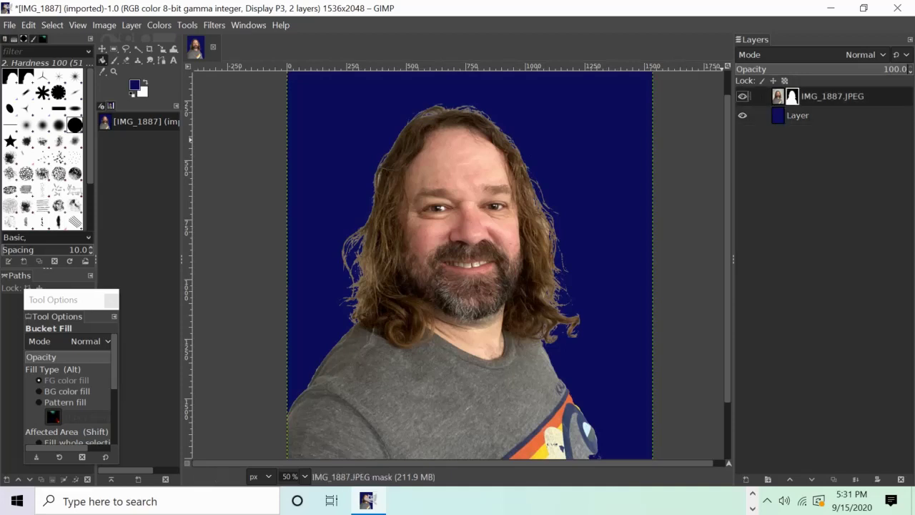
click(134, 84)
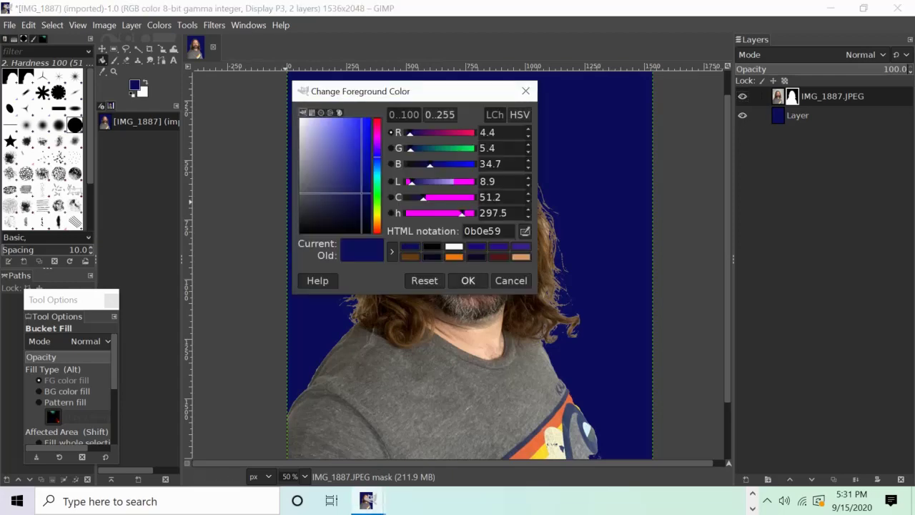
click(357, 232)
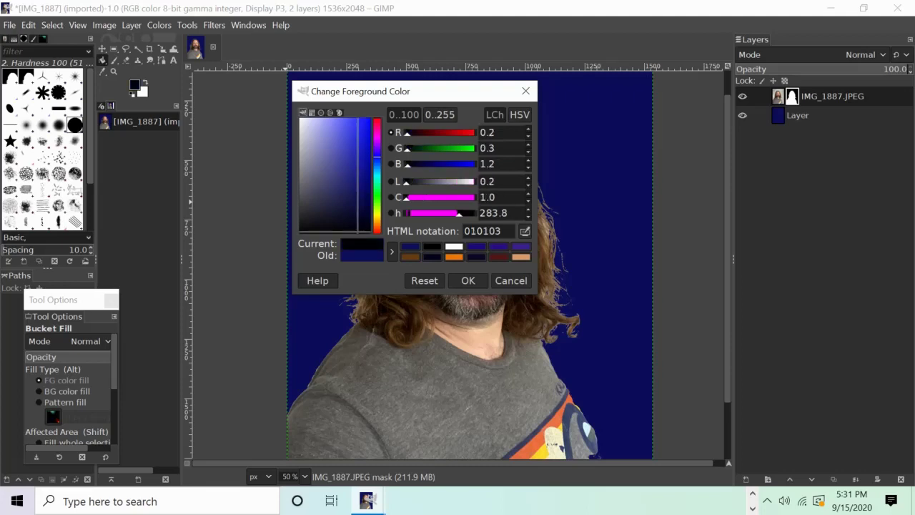
click(467, 280)
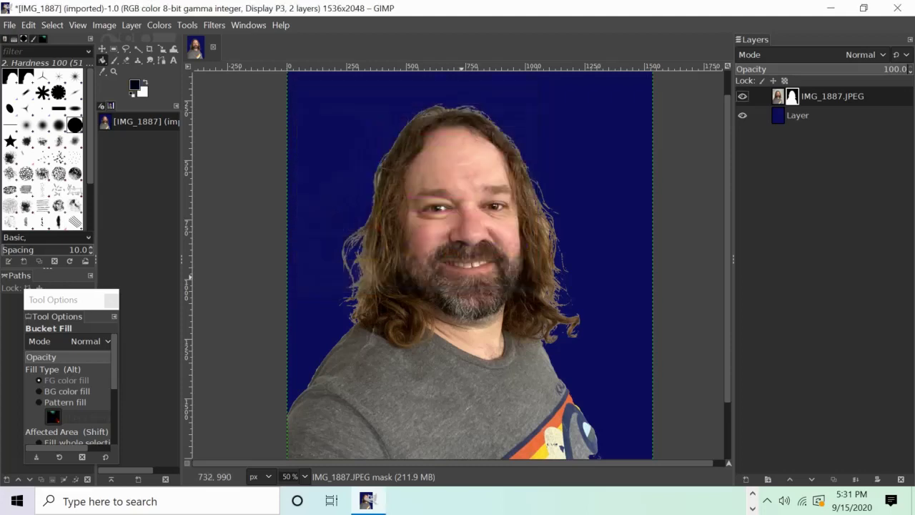
Set the Paintbrush to size 13, hardness 0 and force 55 for the hair edge on the photo's left side
click(114, 60)
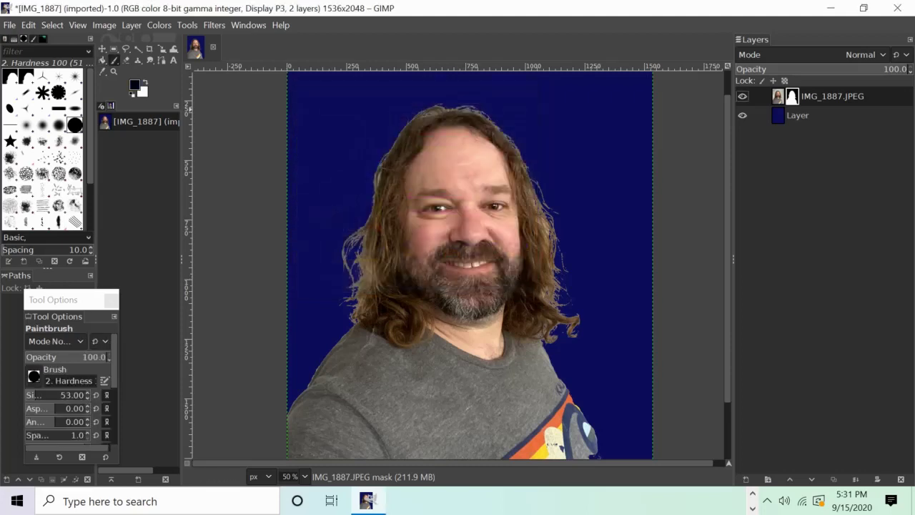
click(113, 72)
click(323, 192)
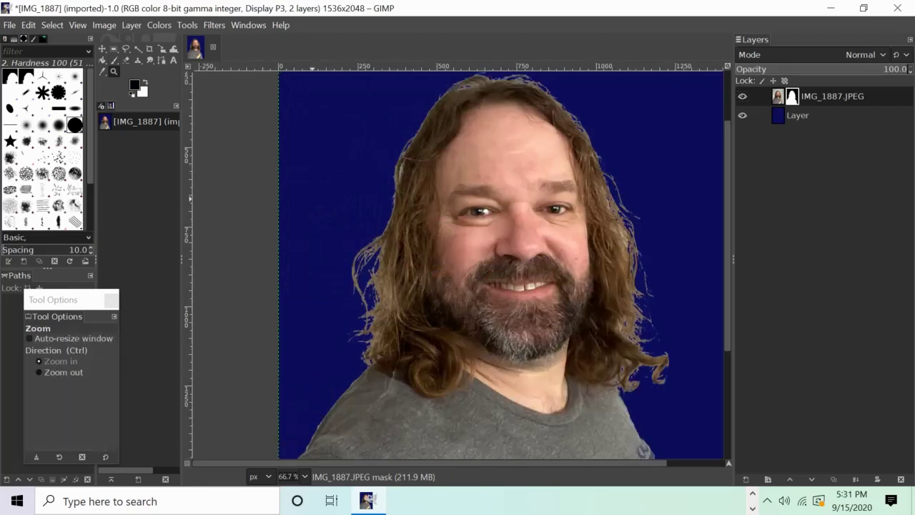
click(314, 197)
click(314, 197)
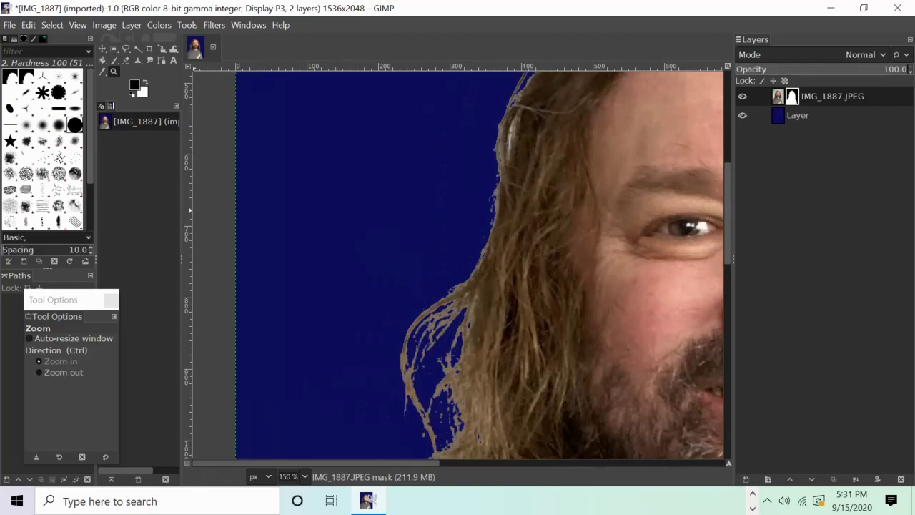
click(114, 60)
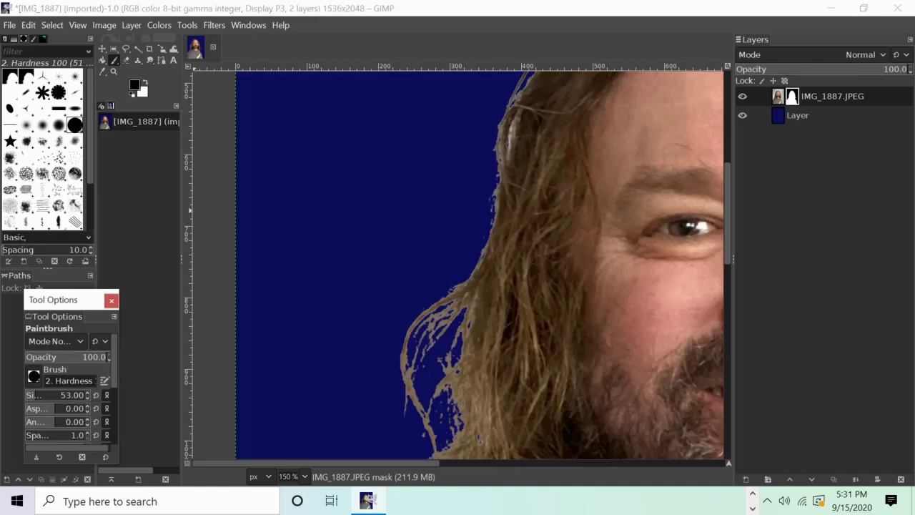
scroll(68, 386, down, 1)
scroll(68, 386, down, 2)
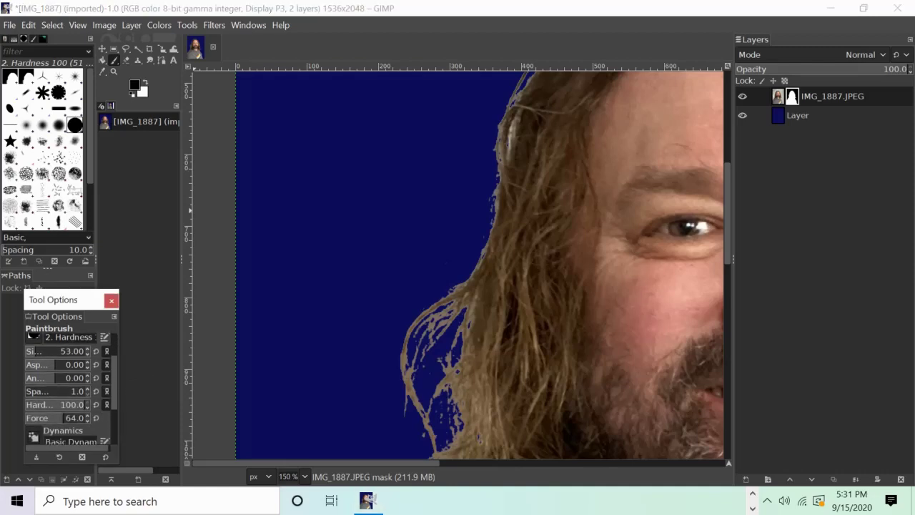
scroll(63, 417, down, 5)
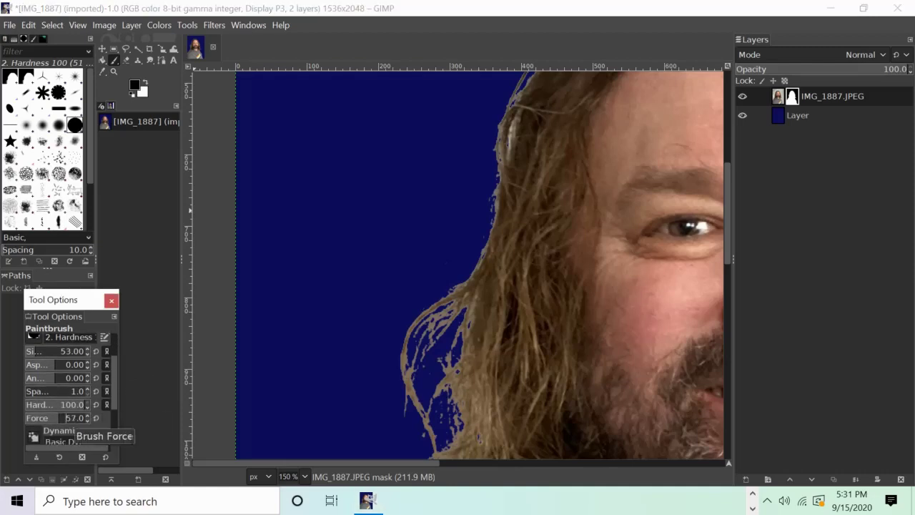
scroll(67, 405, down, 18)
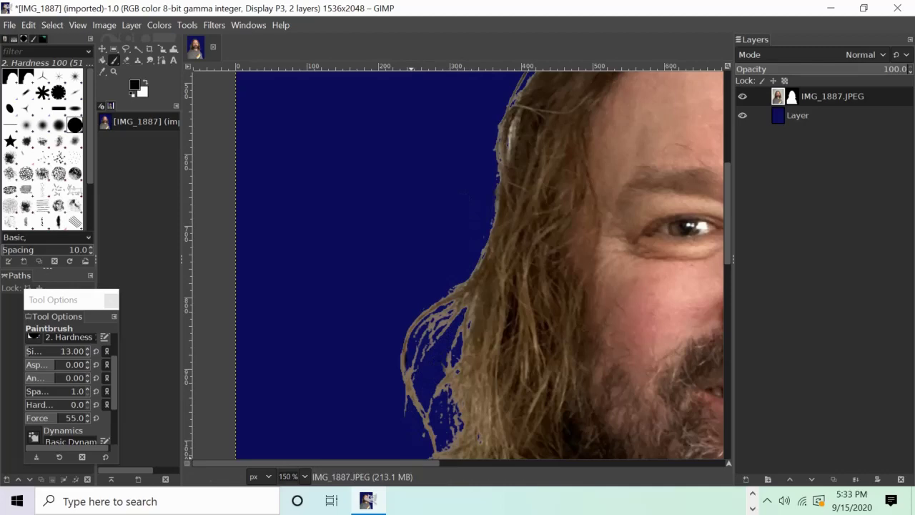
Set the Paintbrush size to 7, dab black on the hair at the photo's right side, and undo the last stroke
scroll(624, 293, right, 10)
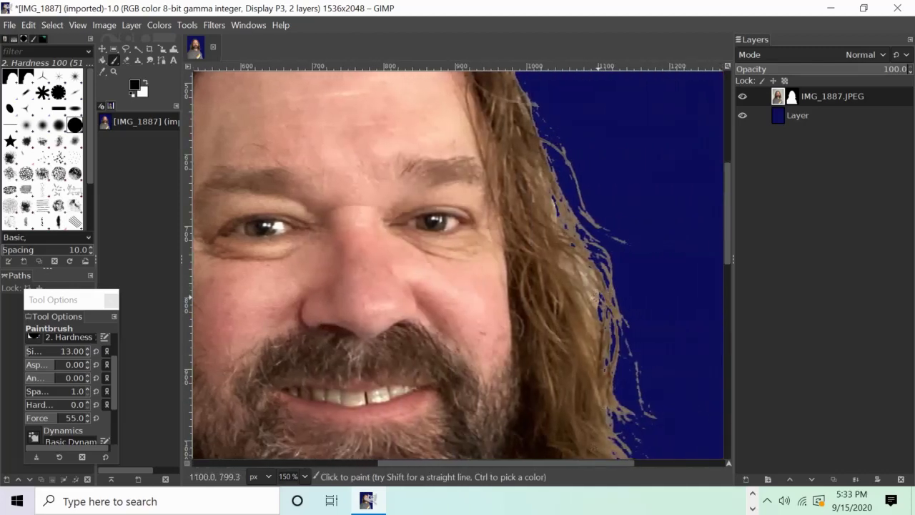
key(bracketleft)
key(bracketright)
key(bracketright)
key(bracketright)
key(bracketright)
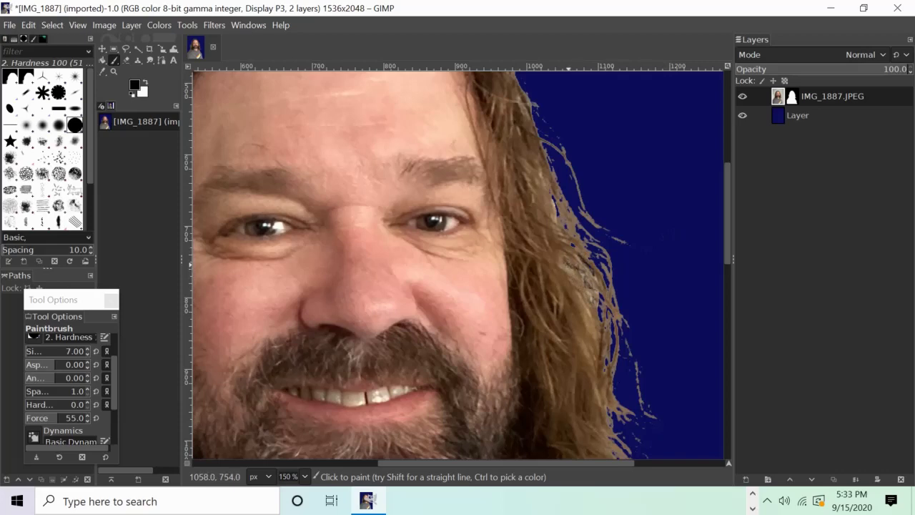
drag(569, 266, 566, 261)
key(ctrl+z)
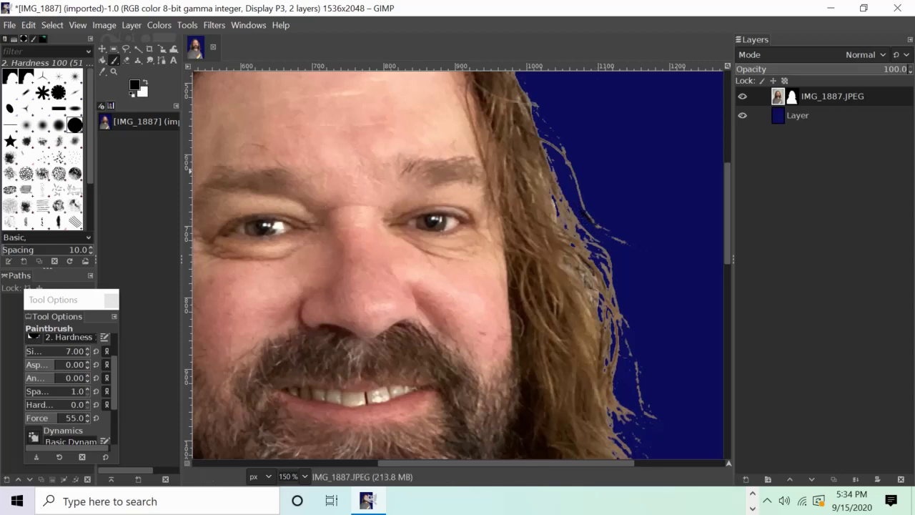
Make a white stroke along the loose strands at the photo's right side and restore black as the foreground color
key(x)
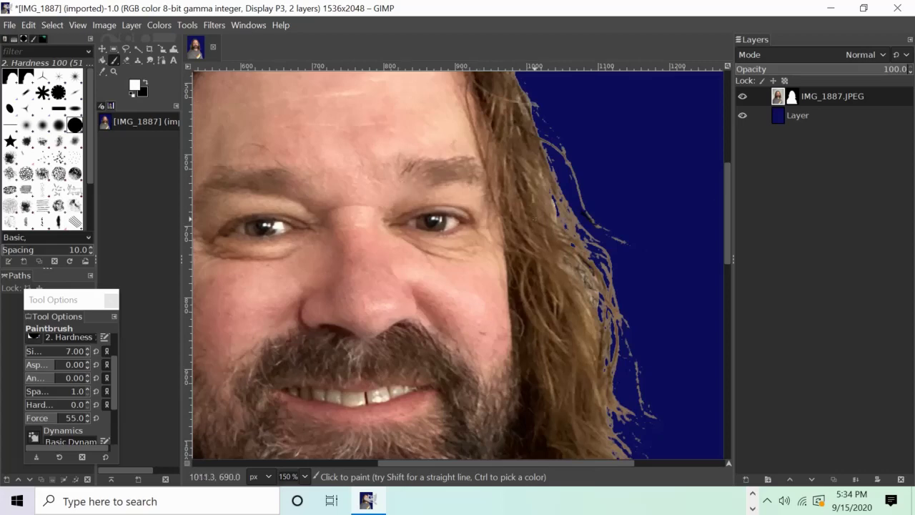
mouse_move(576, 215)
mouse_down()
mouse_move(590, 222)
mouse_move(580, 203)
mouse_up()
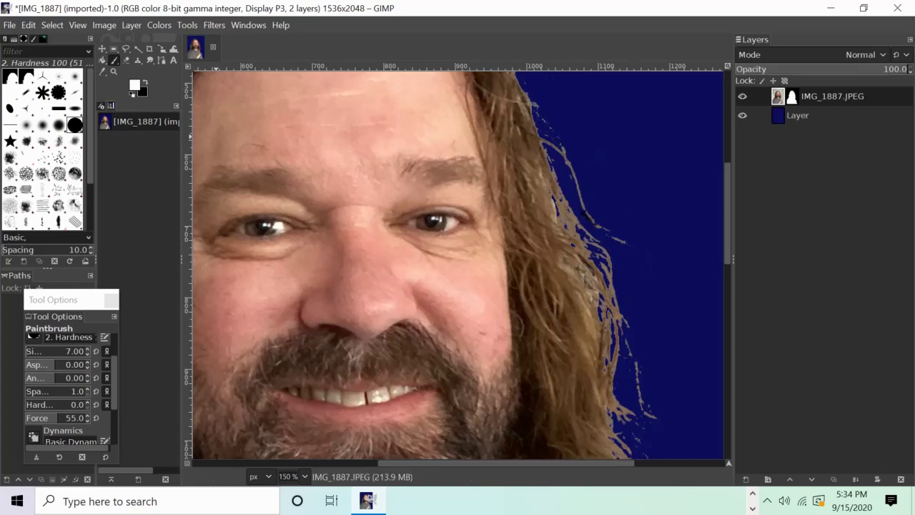
key(x)
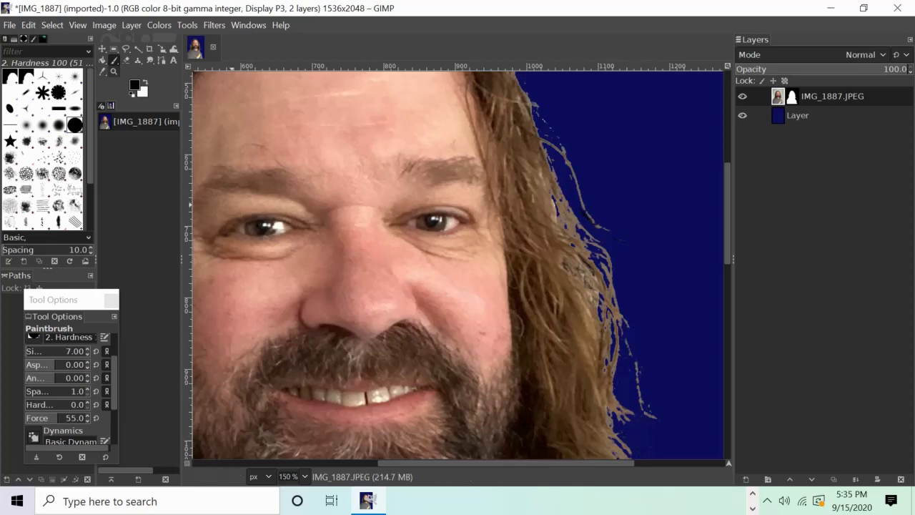
Paint black with the size 7 Paintbrush over the stray specks between the loose hair strands on the photo's left side
click(113, 72)
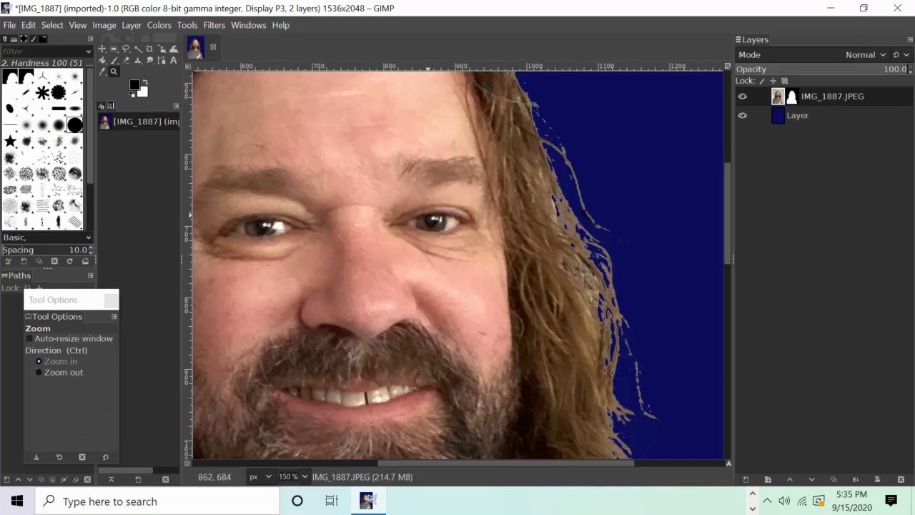
ctrl+click(425, 207)
ctrl+click(425, 208)
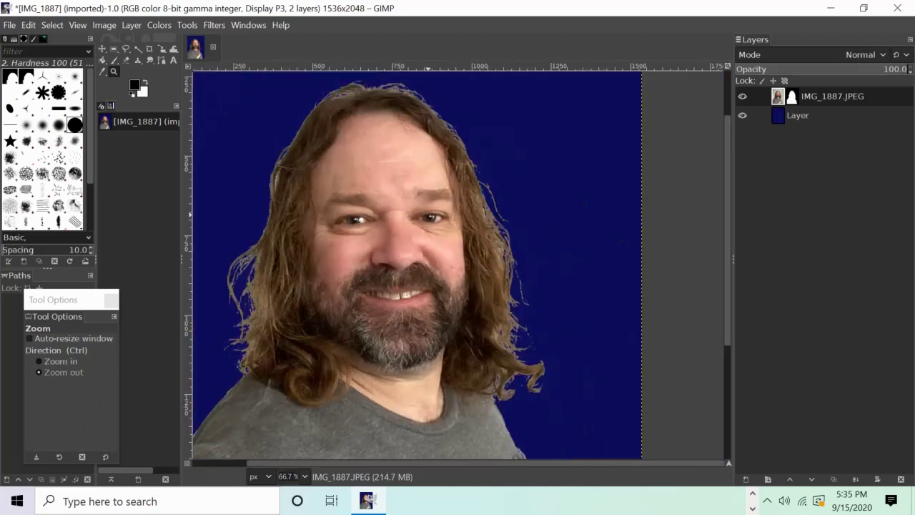
ctrl+click(421, 208)
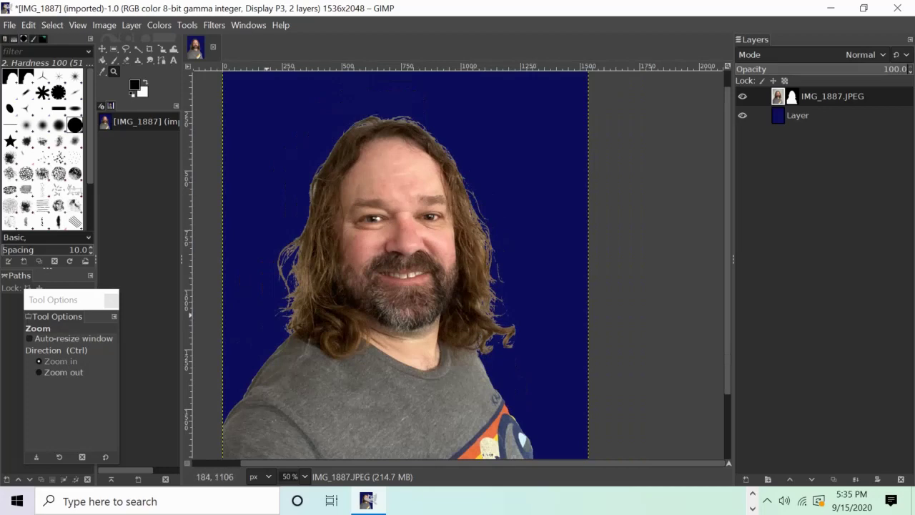
click(298, 268)
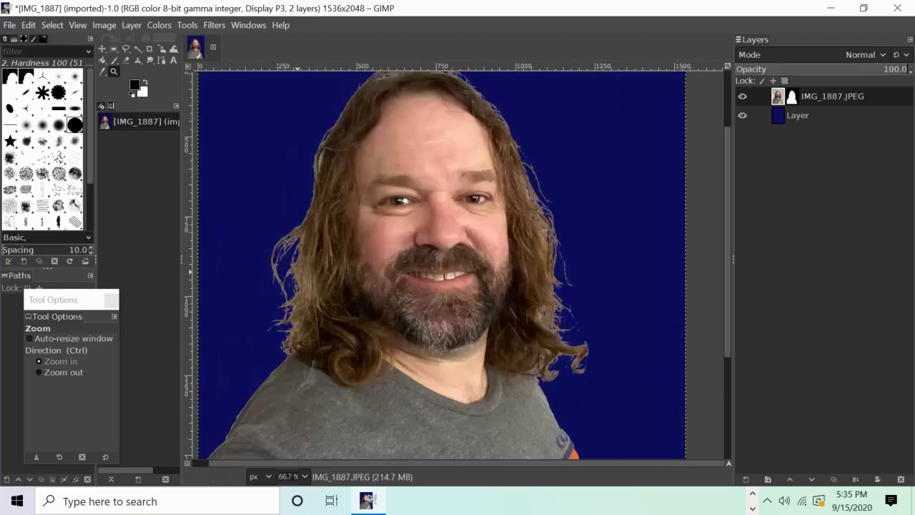
click(302, 271)
click(303, 271)
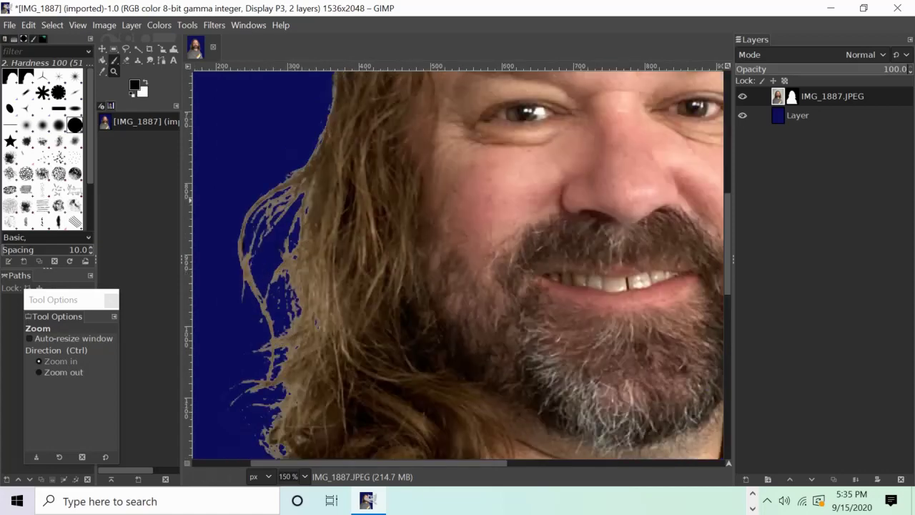
click(114, 60)
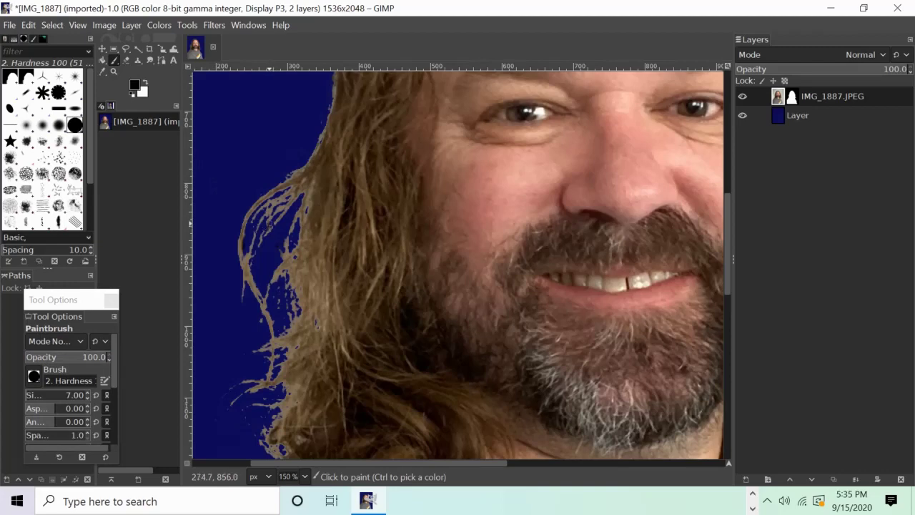
click(253, 228)
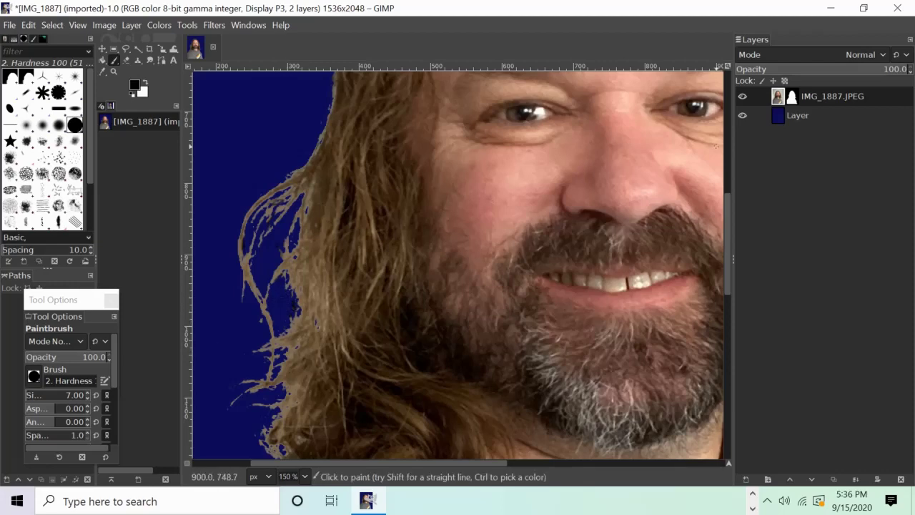
Sample the background layer's dark blue as the foreground color and return to the photo layer with the Paintbrush
click(749, 96)
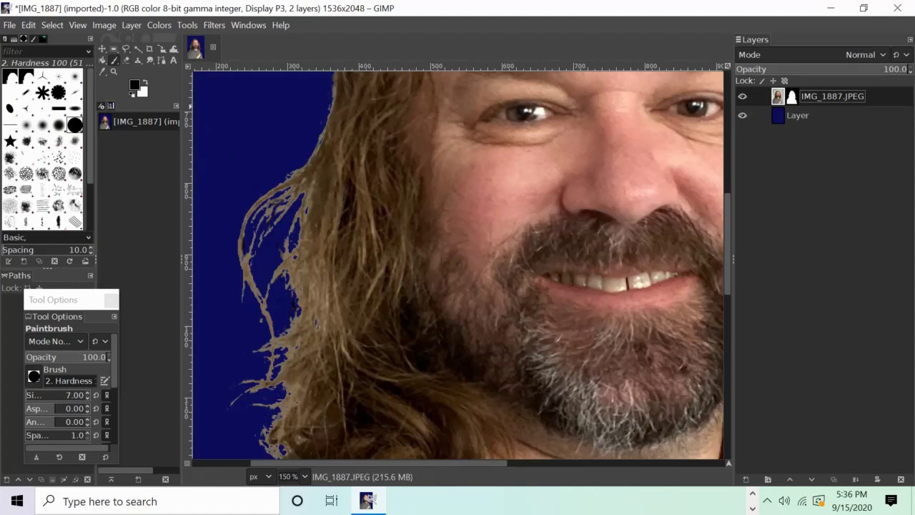
key(o)
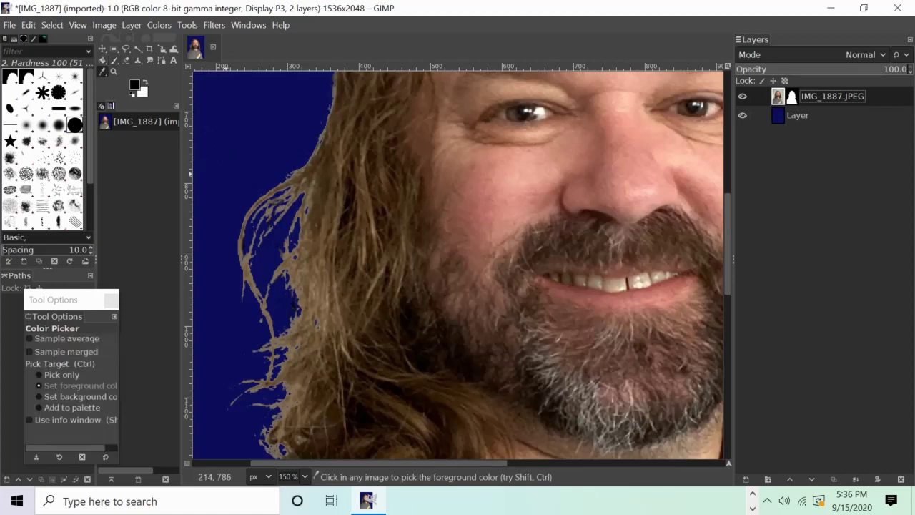
click(231, 322)
click(798, 115)
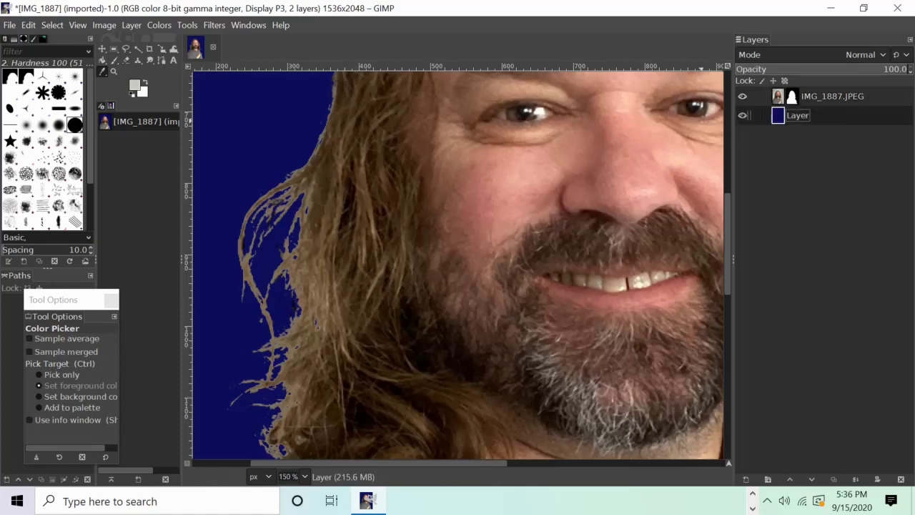
click(249, 252)
click(832, 96)
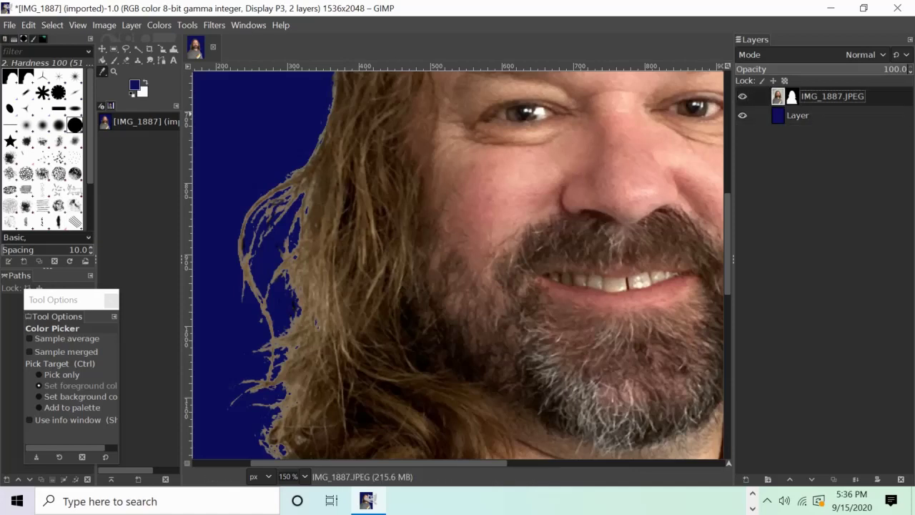
click(115, 60)
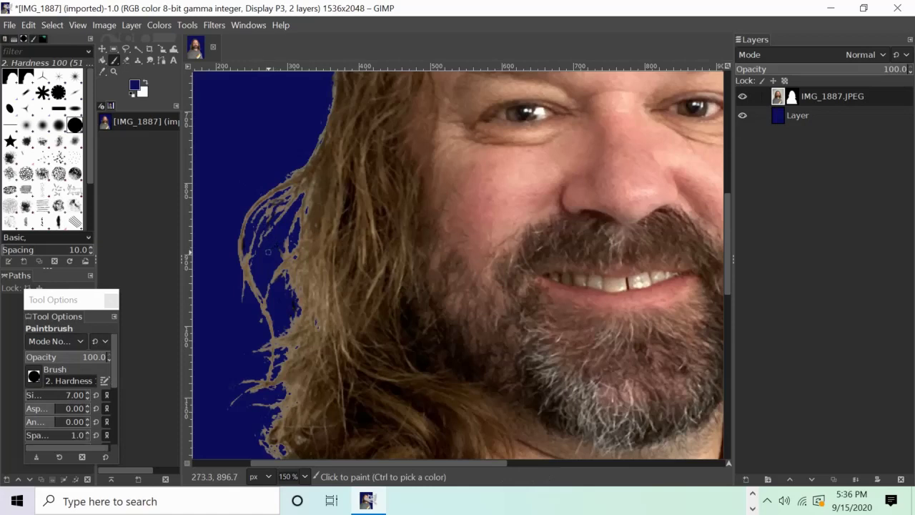
Paint a dark blue dab between the loose hair strands on the photo's left side and check the whole portrait
click(257, 250)
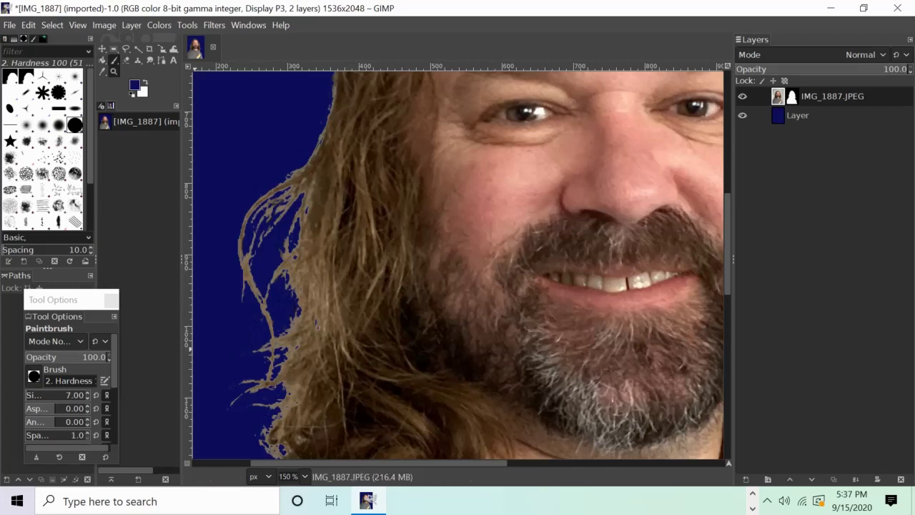
click(113, 71)
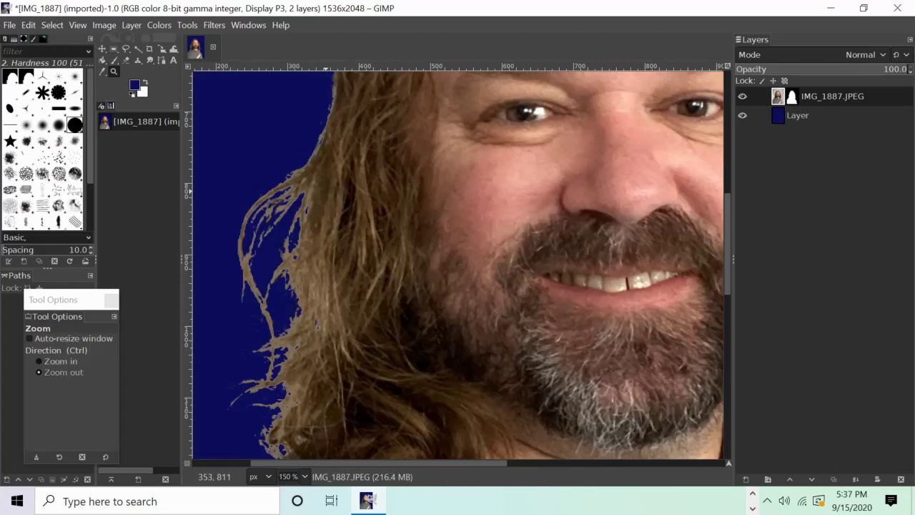
ctrl+click(328, 193)
ctrl+click(328, 193)
ctrl+click(326, 263)
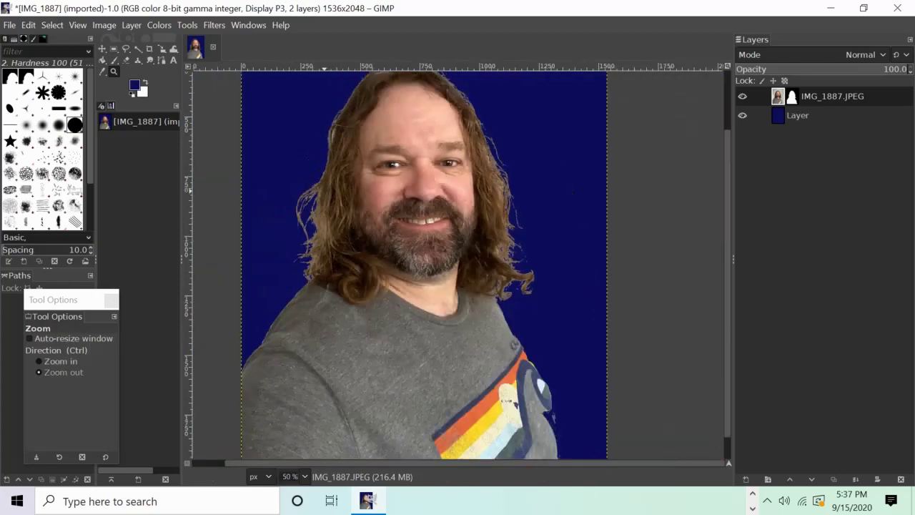
ctrl+click(326, 264)
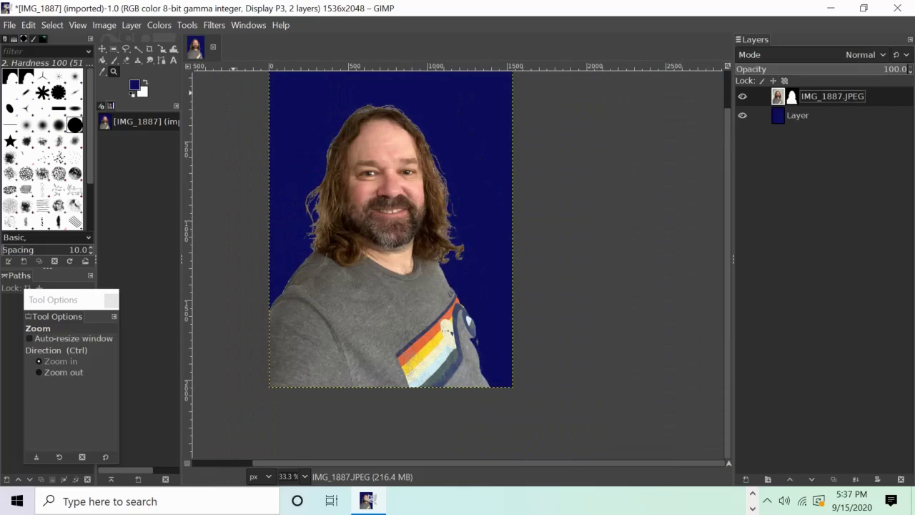
Start a Hue-Saturation adjustment on the photo layer with hue 15.7, lightness -10.0 and saturation 31.9
key(alt+c)
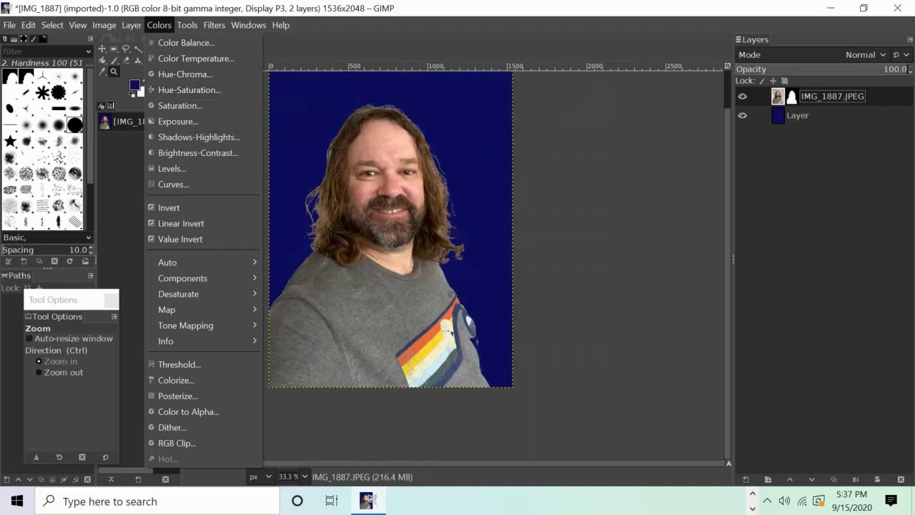
click(179, 89)
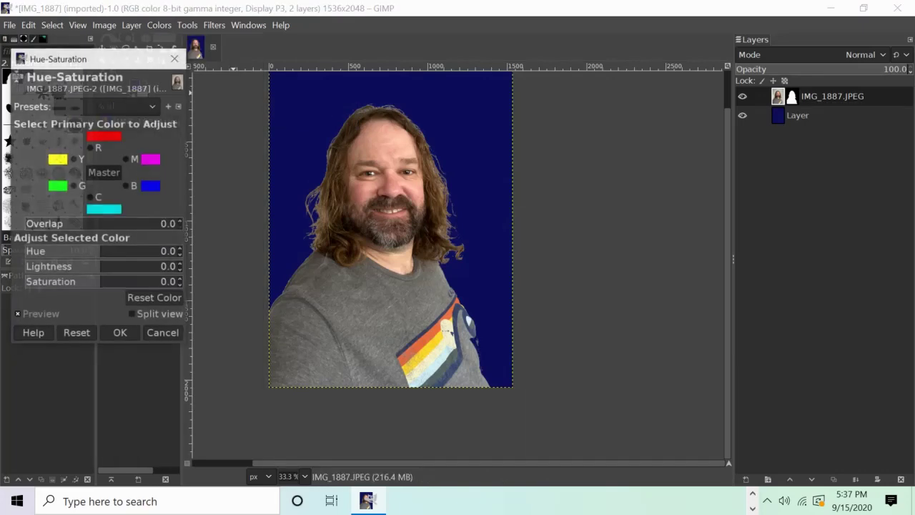
drag(104, 252, 107, 251)
drag(100, 282, 152, 267)
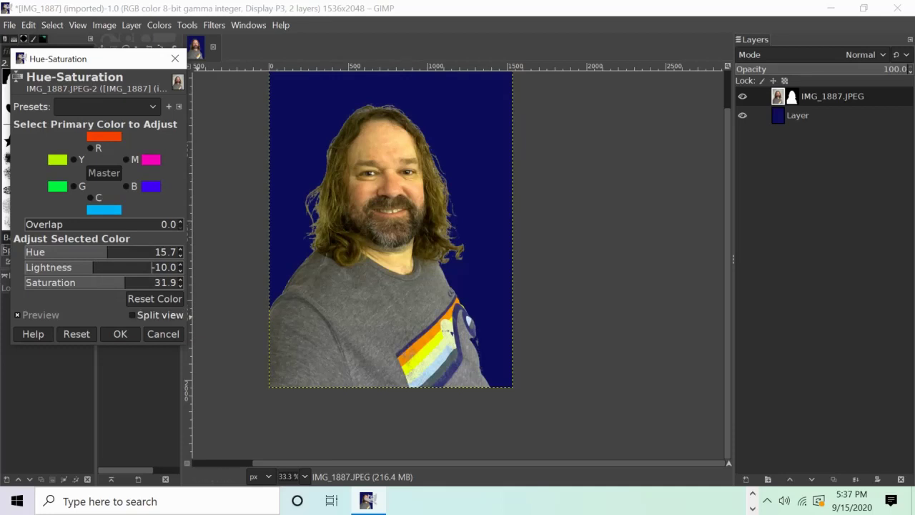
Refine the Hue-Saturation adjustment to hue 10.1, lightness 3.8 and saturation 51.9
drag(128, 255, 133, 256)
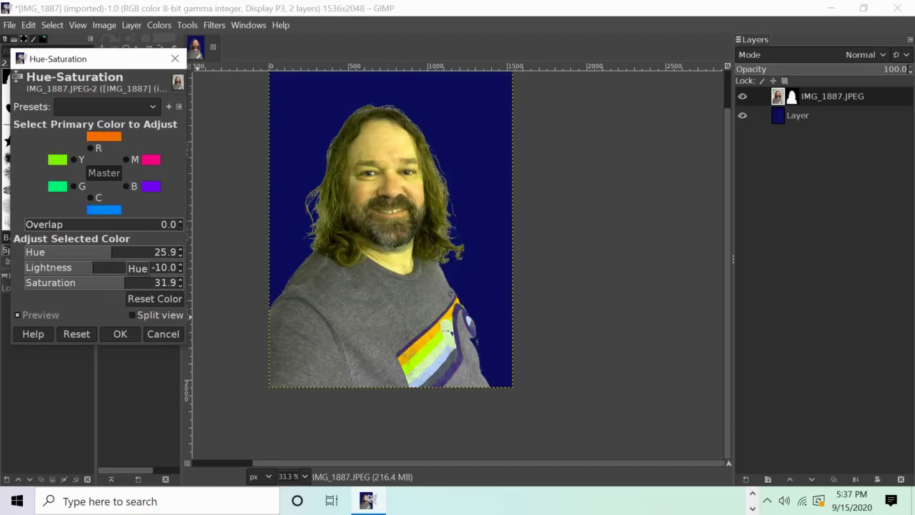
drag(132, 255, 163, 251)
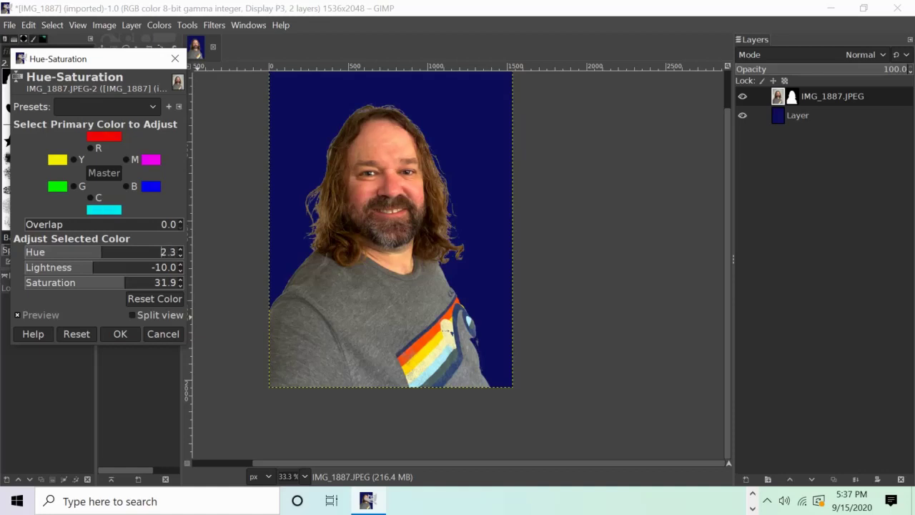
drag(92, 266, 118, 267)
scroll(155, 270, down, 5)
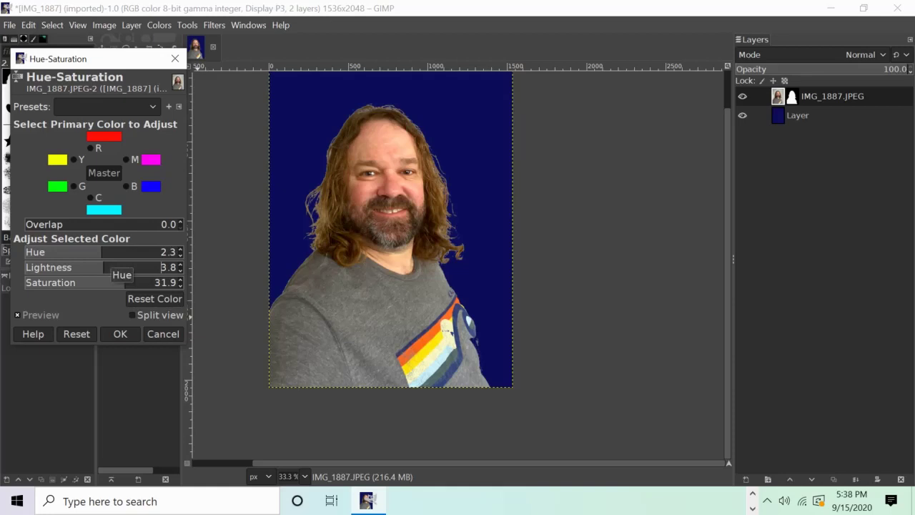
scroll(136, 252, up, 8)
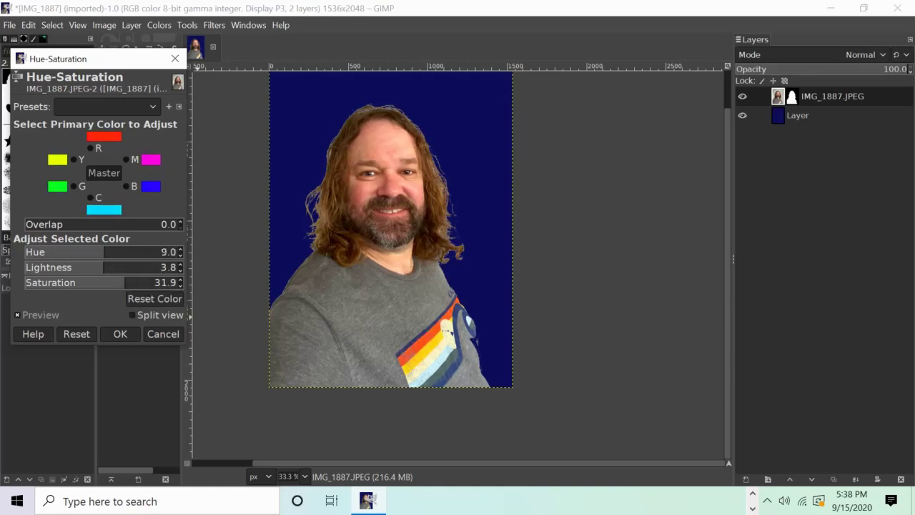
scroll(136, 283, up, 18)
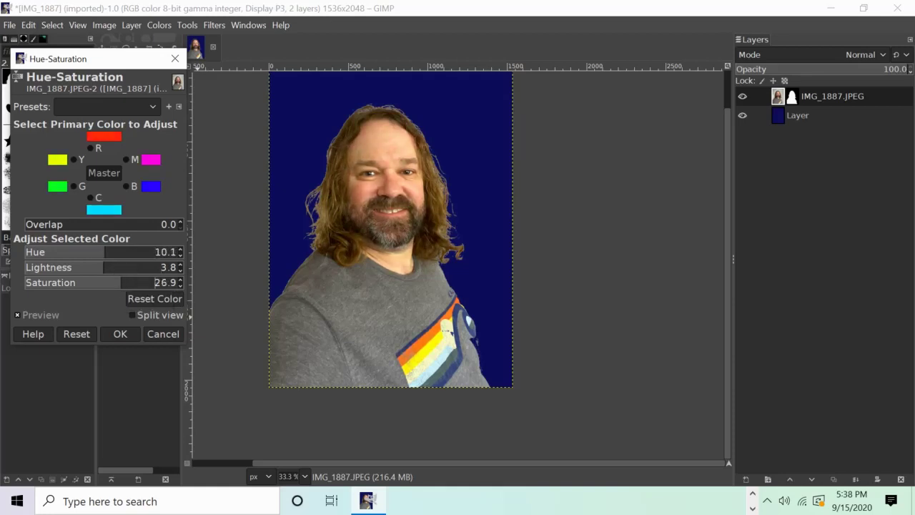
scroll(136, 282, up, 1)
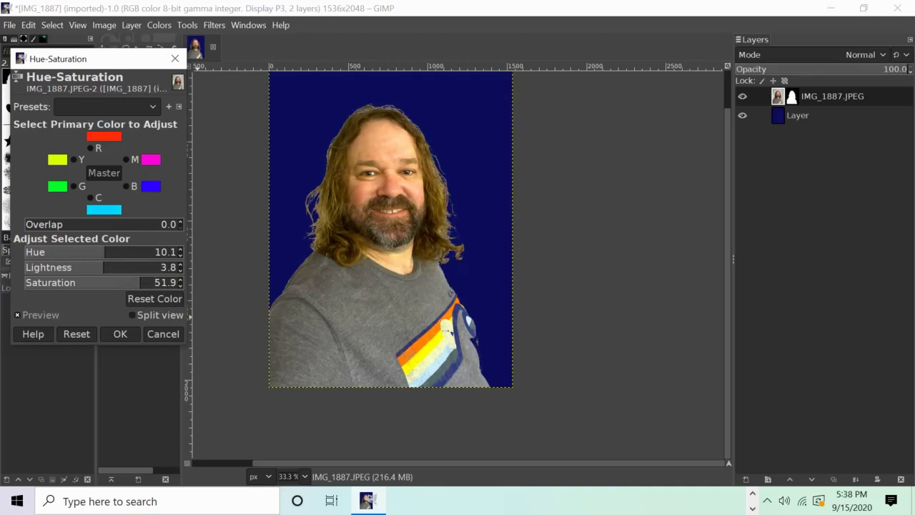